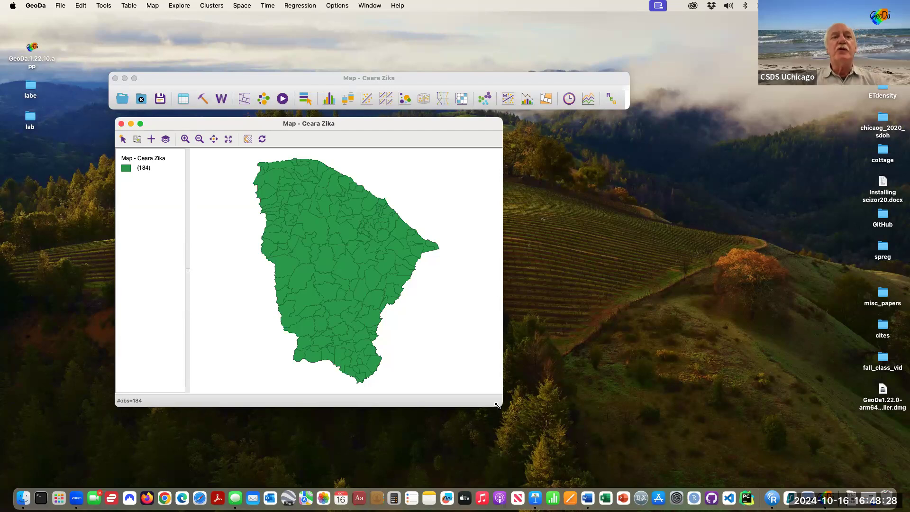
Step: Create a quantile map with 5 categories for the housing variable
{"action": "left_click", "coordinate": [154, 6]}
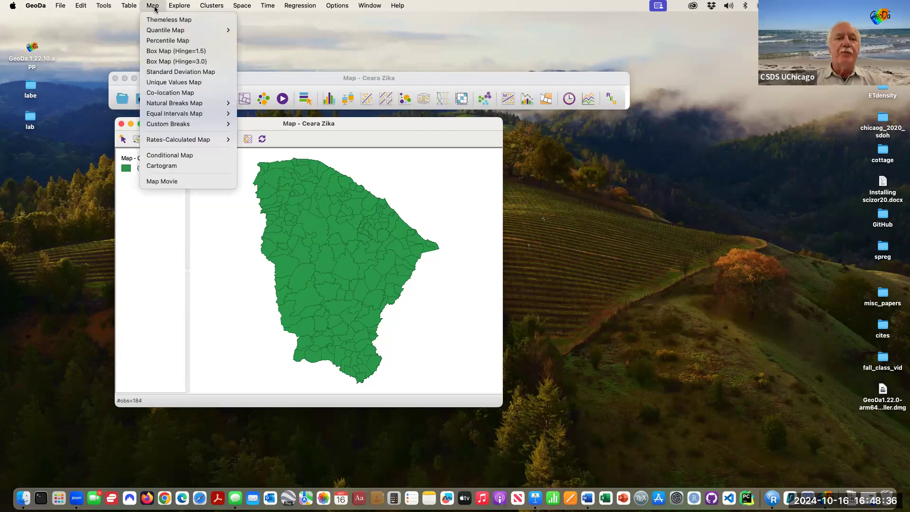
{"action": "left_click", "coordinate": [299, 87]}
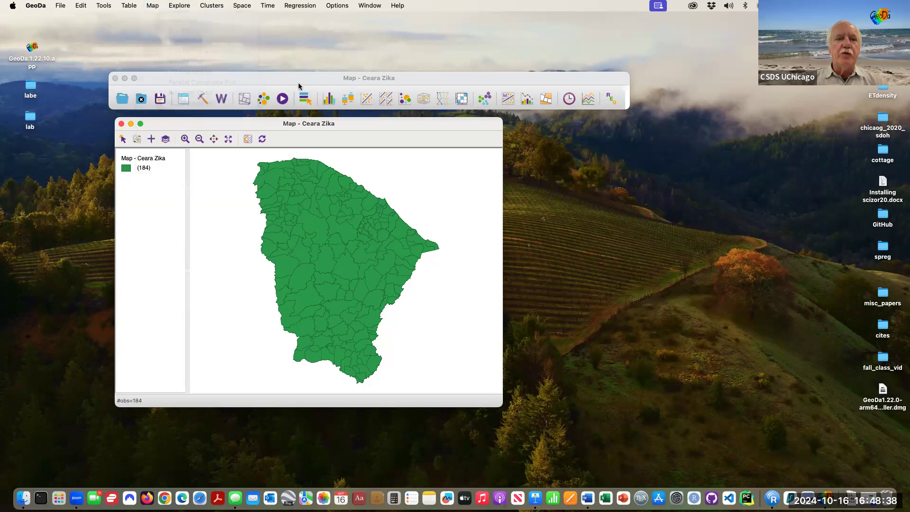
{"action": "left_click", "coordinate": [245, 104]}
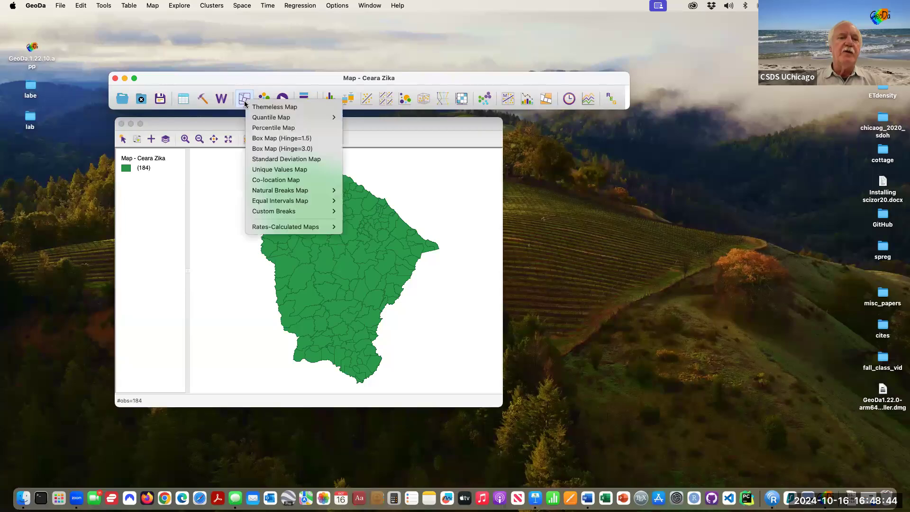
{"action": "mouse_move", "coordinate": [264, 119]}
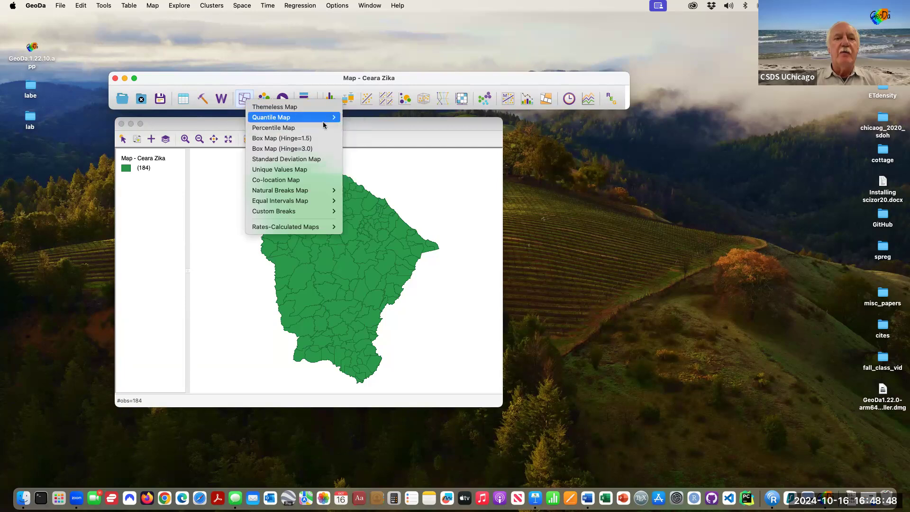
{"action": "mouse_move", "coordinate": [330, 120]}
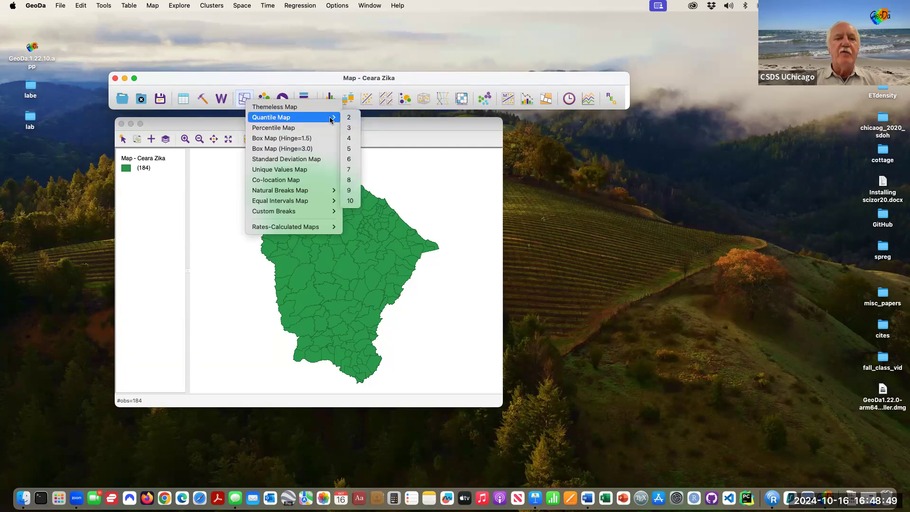
{"action": "left_click", "coordinate": [353, 148]}
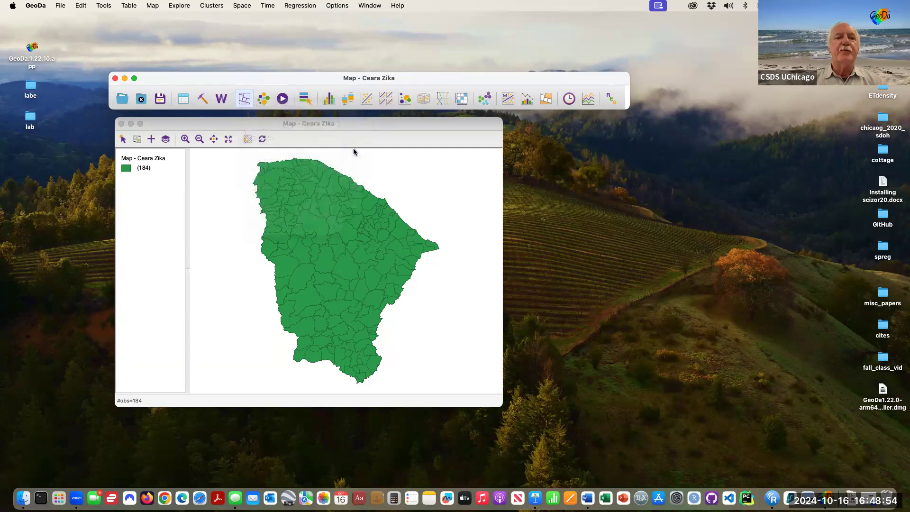
{"action": "scroll", "coordinate": [468, 243], "scroll_direction": "down", "scroll_amount": 5}
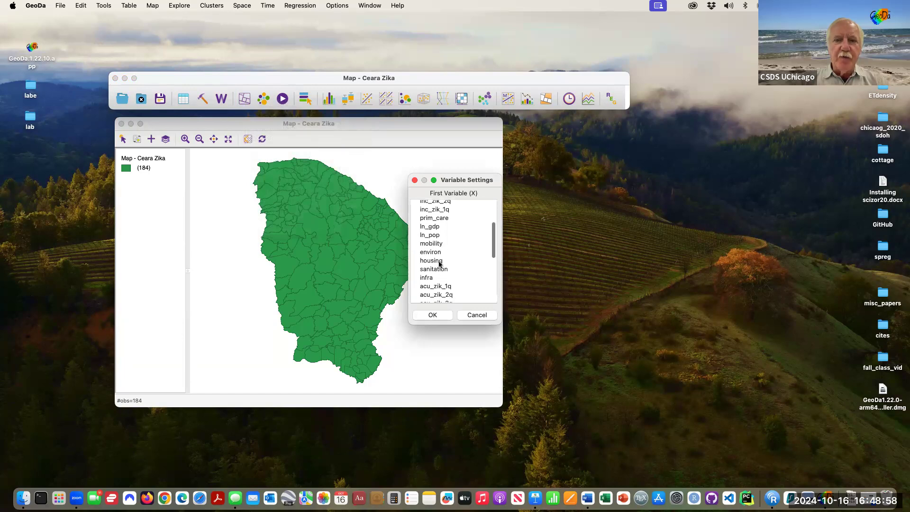
{"action": "left_click", "coordinate": [439, 262]}
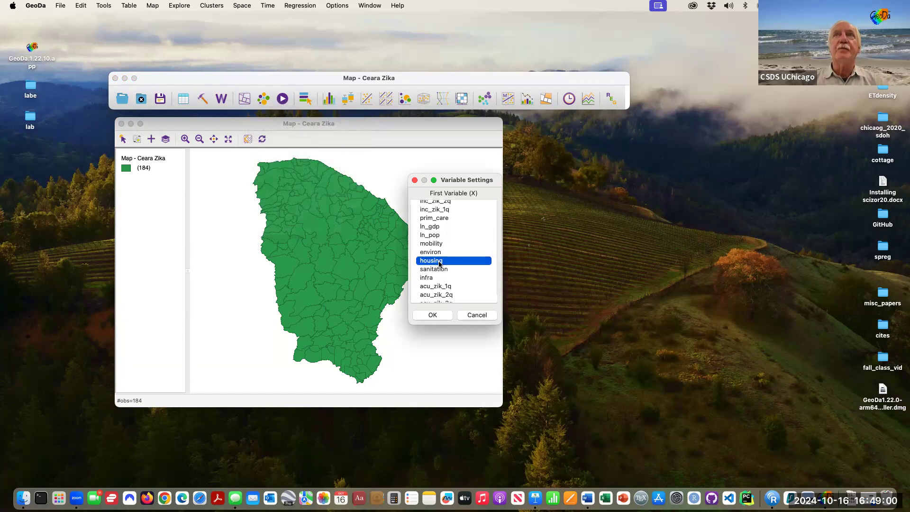
{"action": "left_click", "coordinate": [437, 315]}
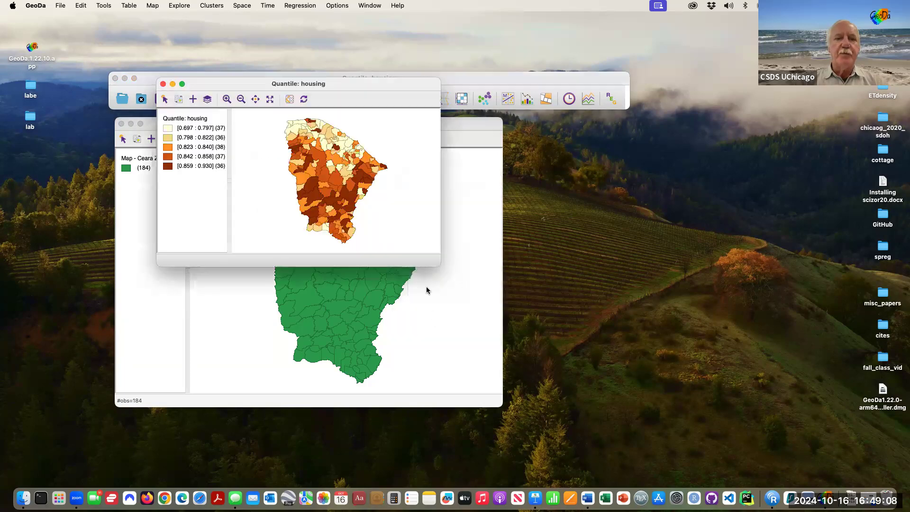
Step: Enlarge the housing quantile map window, widen its legend area slightly, and place the window just below the main toolbar
{"action": "left_click_drag", "start_coordinate": [436, 265], "coordinate": [554, 422]}
{"action": "left_click_drag", "start_coordinate": [440, 84], "coordinate": [393, 77]}
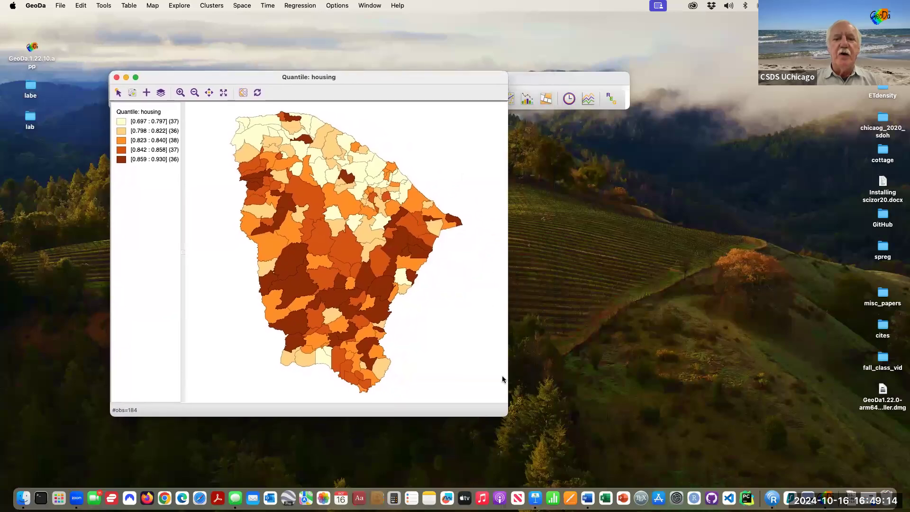
{"action": "left_click_drag", "start_coordinate": [507, 415], "coordinate": [513, 422]}
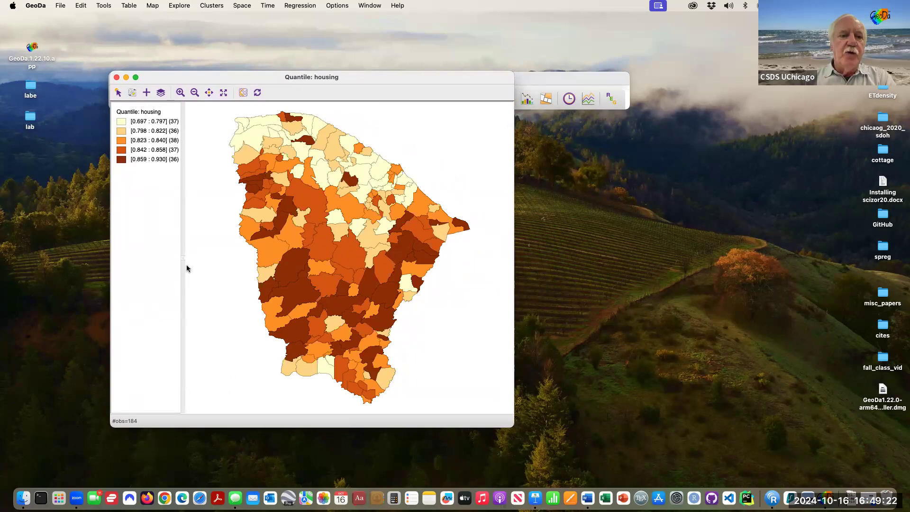
{"action": "left_click_drag", "start_coordinate": [183, 258], "coordinate": [189, 258]}
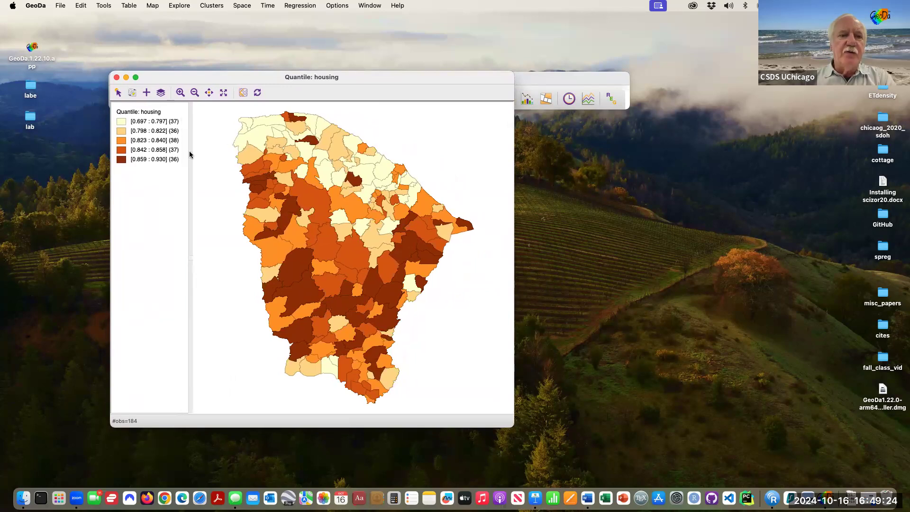
{"action": "left_click_drag", "start_coordinate": [211, 80], "coordinate": [212, 128]}
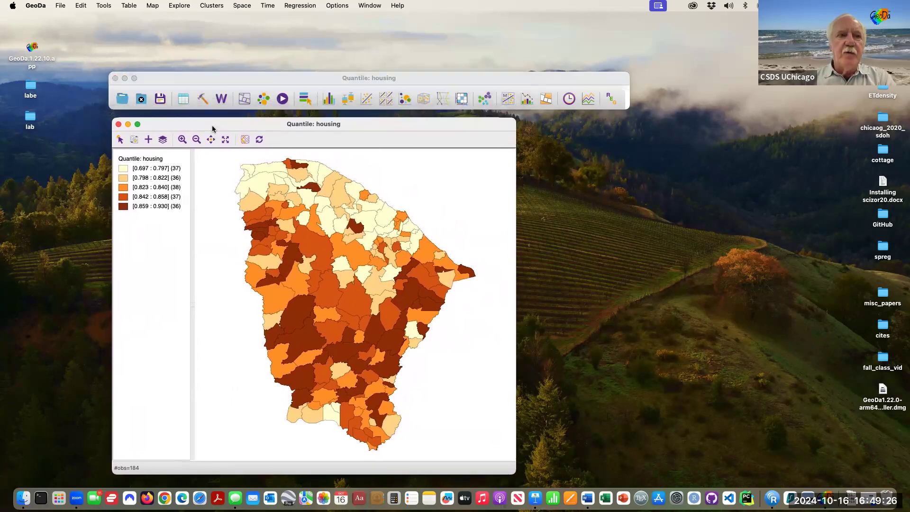
Step: Show the Ceara Zika data table, place it beside the quantile map, and enlarge its window
{"action": "left_click", "coordinate": [186, 99]}
{"action": "left_click_drag", "start_coordinate": [245, 77], "coordinate": [560, 129]}
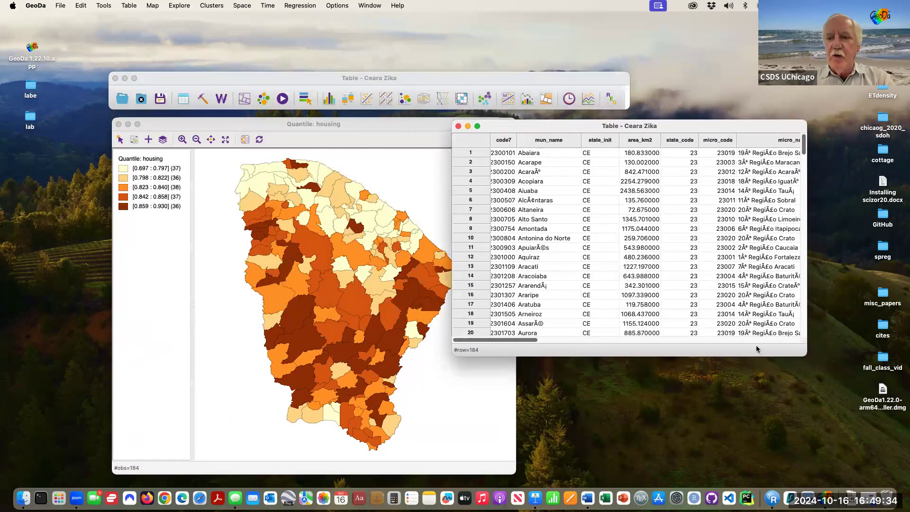
{"action": "left_click_drag", "start_coordinate": [805, 353], "coordinate": [870, 444]}
Step: Sort the table by housing in ascending order and shift the quantile map window away from the table
{"action": "scroll", "coordinate": [754, 280], "scroll_direction": "right", "scroll_amount": 10}
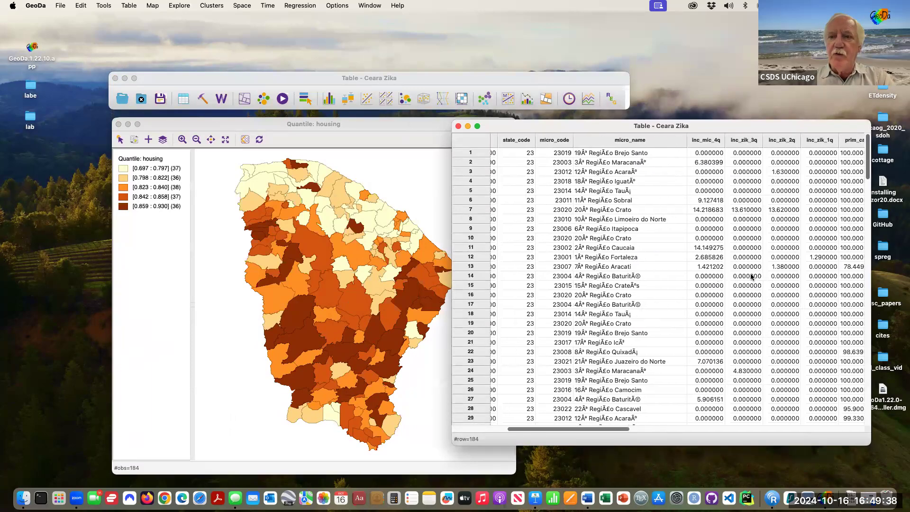
{"action": "scroll", "coordinate": [751, 277], "scroll_direction": "right", "scroll_amount": 5}
{"action": "scroll", "coordinate": [752, 277], "scroll_direction": "right", "scroll_amount": 5}
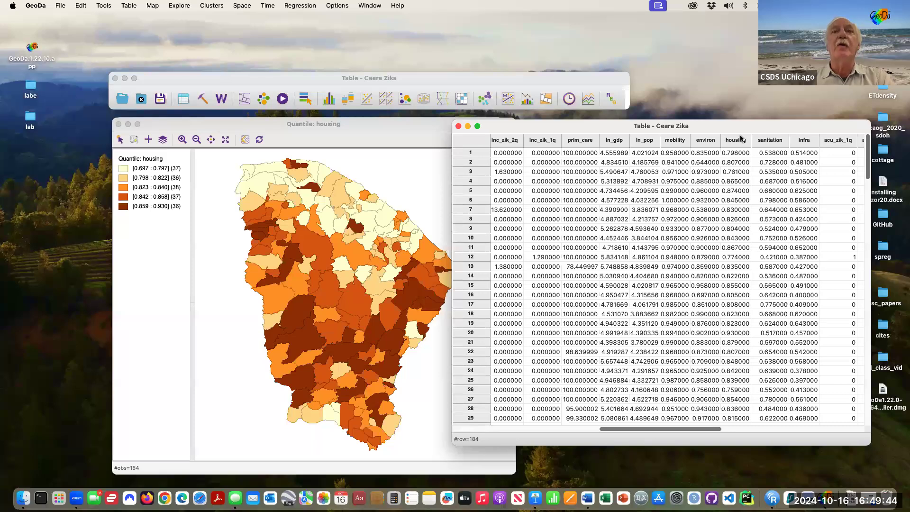
{"action": "left_click", "coordinate": [742, 139]}
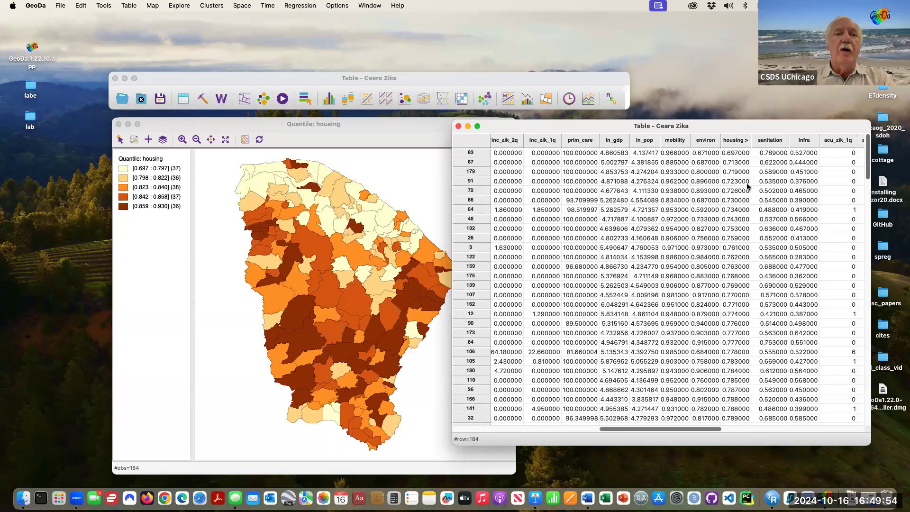
{"action": "left_click", "coordinate": [418, 128]}
{"action": "left_click_drag", "start_coordinate": [417, 127], "coordinate": [394, 125]}
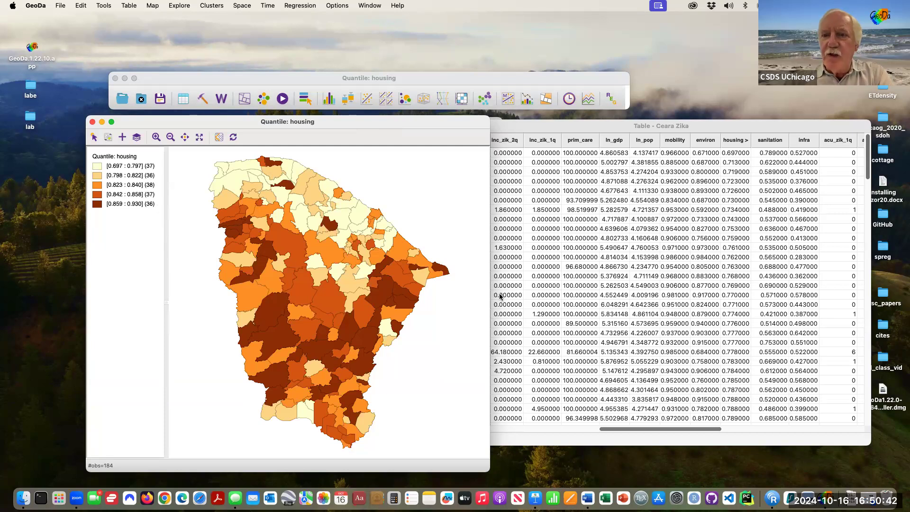
Step: Using the table's Calculator, add an integer variable named rankhs, inserted before sanitation
{"action": "scroll", "coordinate": [607, 271], "scroll_direction": "right", "scroll_amount": 3}
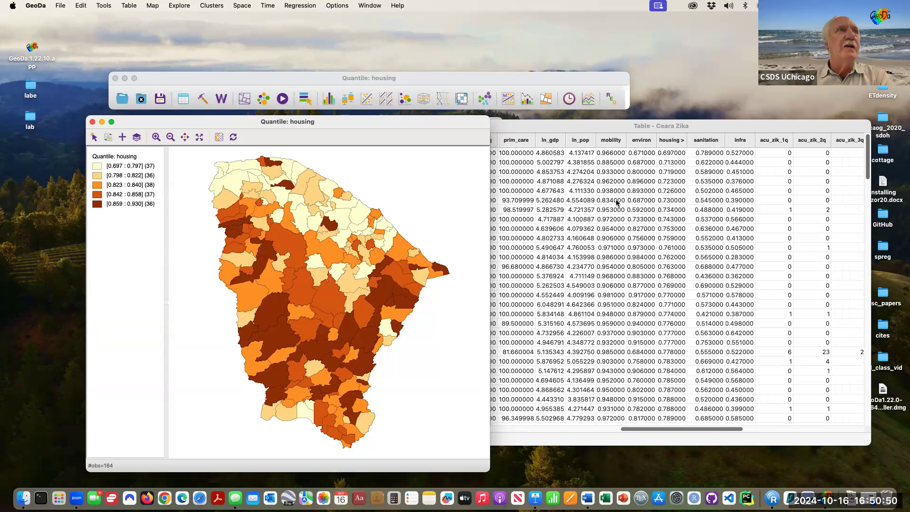
{"action": "right_click", "coordinate": [591, 195]}
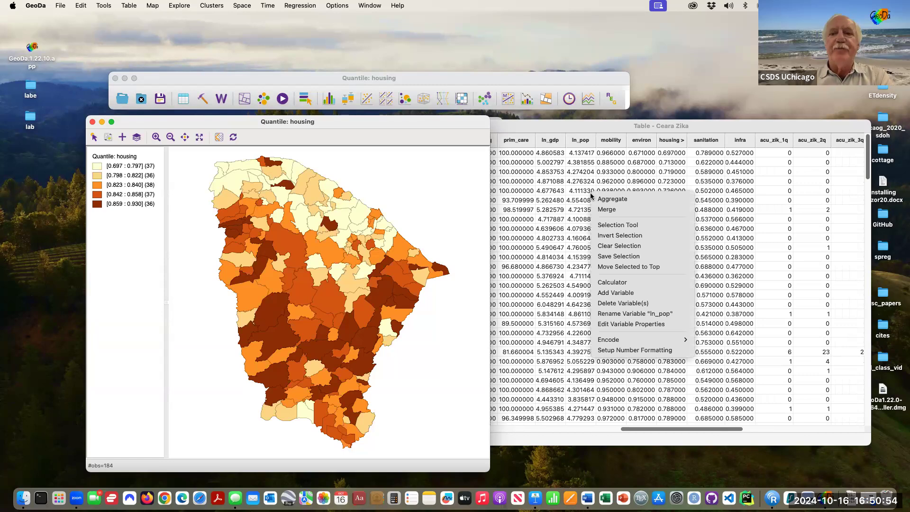
{"action": "left_click", "coordinate": [637, 283]}
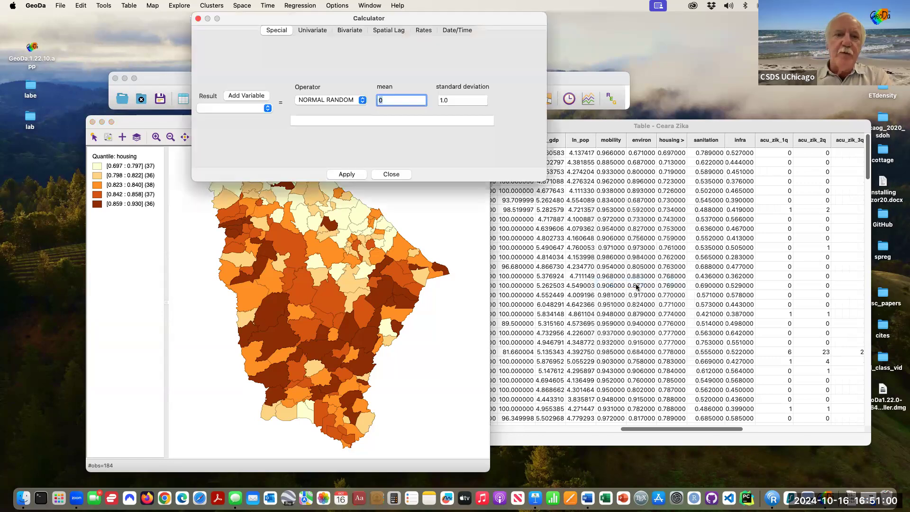
{"action": "left_click", "coordinate": [258, 96]}
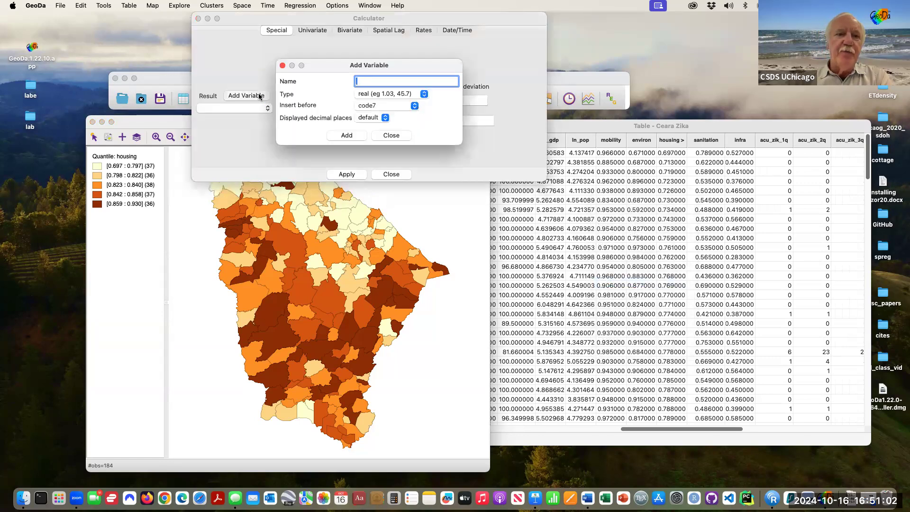
{"action": "type", "text": "rankhs"}
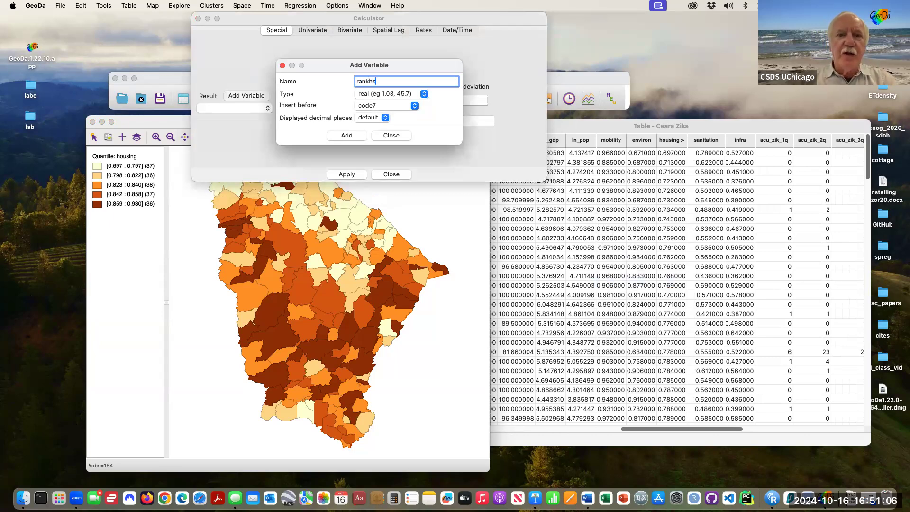
{"action": "left_click", "coordinate": [423, 93]}
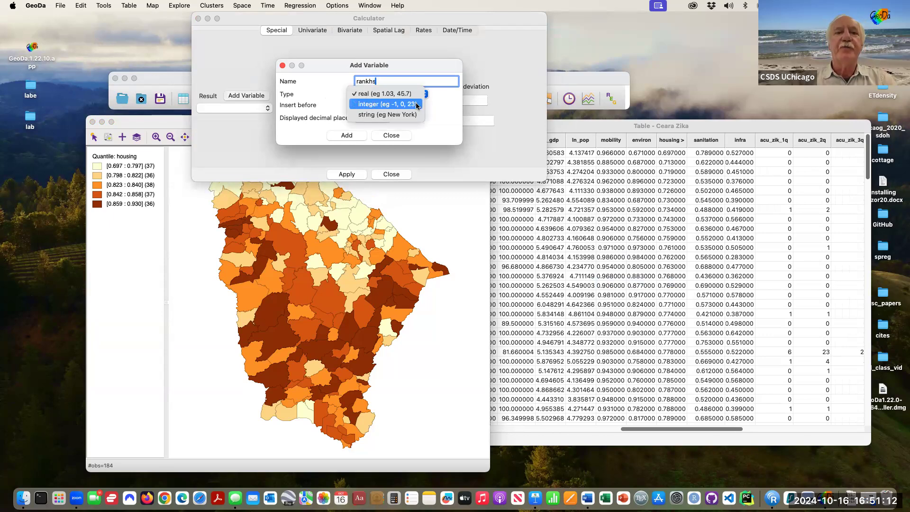
{"action": "left_click", "coordinate": [416, 102]}
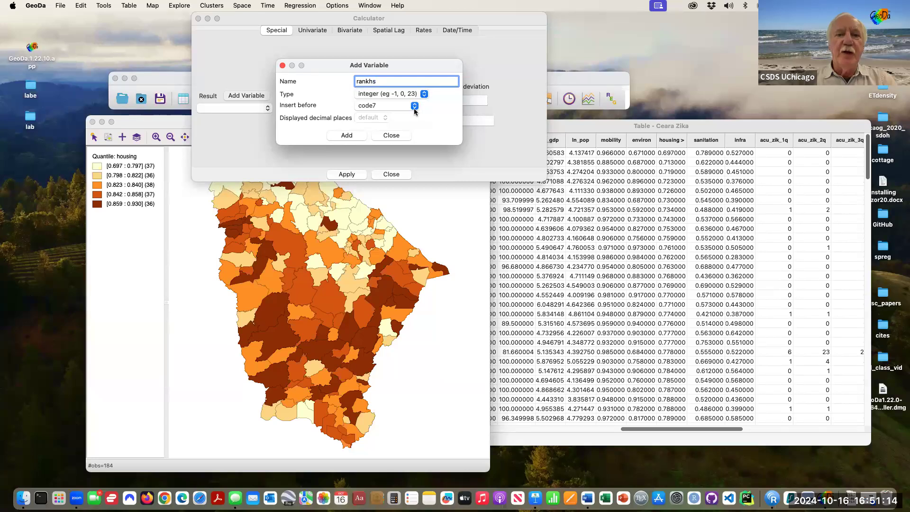
{"action": "left_click", "coordinate": [414, 108]}
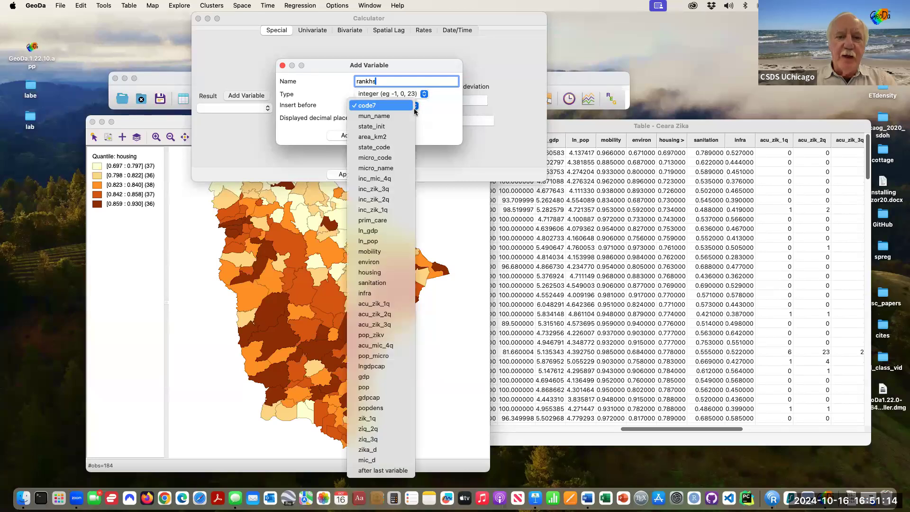
{"action": "left_click", "coordinate": [400, 284]}
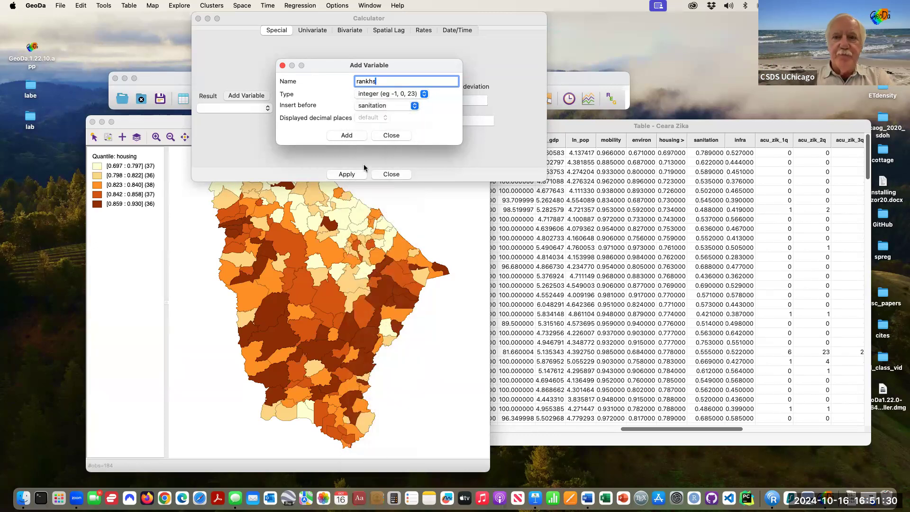
{"action": "left_click", "coordinate": [347, 136]}
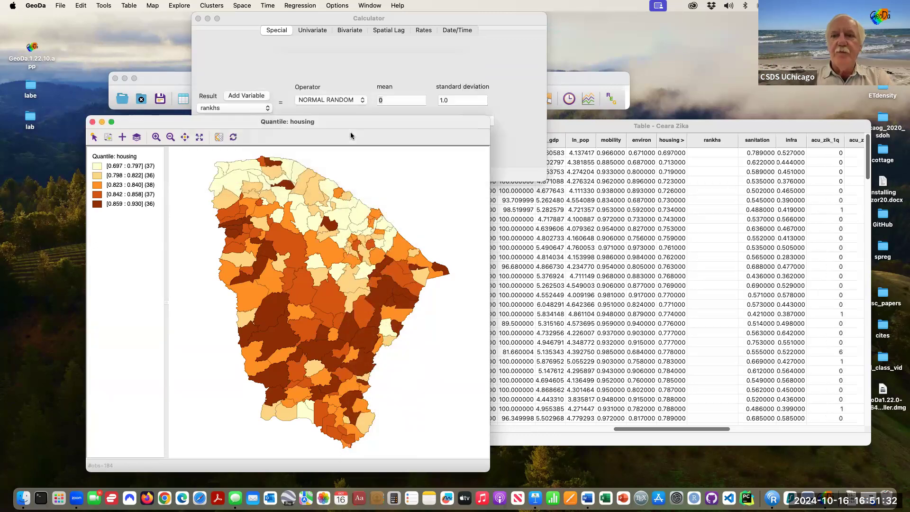
Step: Fill rankhs with sequential numbers by applying the ENUMERATE operator in the Calculator
{"action": "left_click", "coordinate": [328, 67]}
{"action": "left_click_drag", "start_coordinate": [238, 21], "coordinate": [229, 59]}
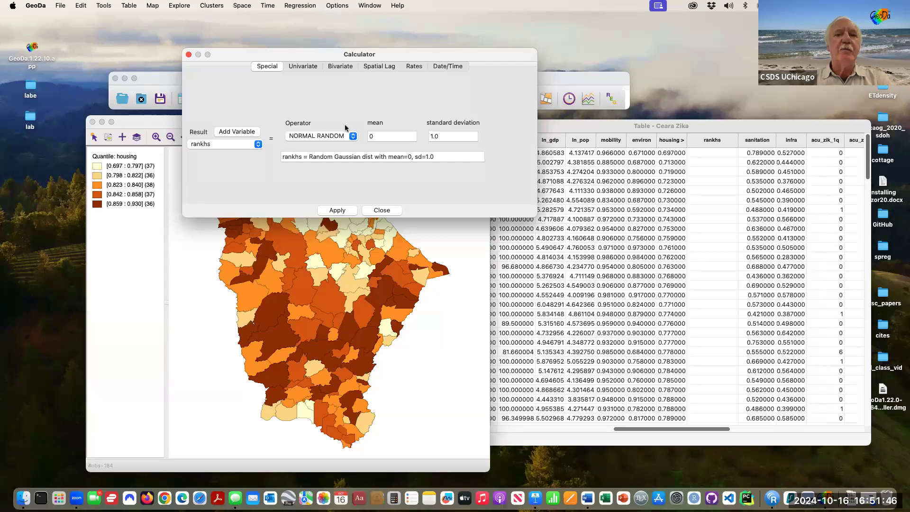
{"action": "left_click", "coordinate": [353, 137]}
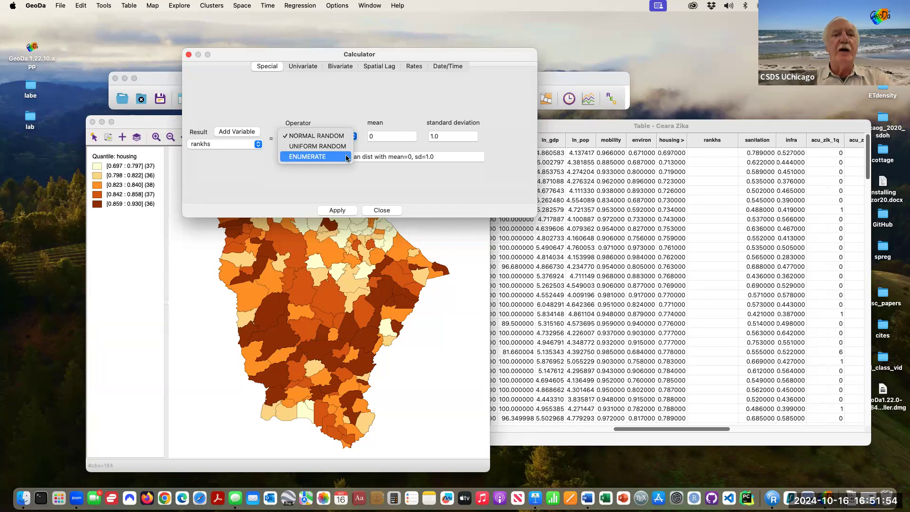
{"action": "left_click", "coordinate": [347, 158]}
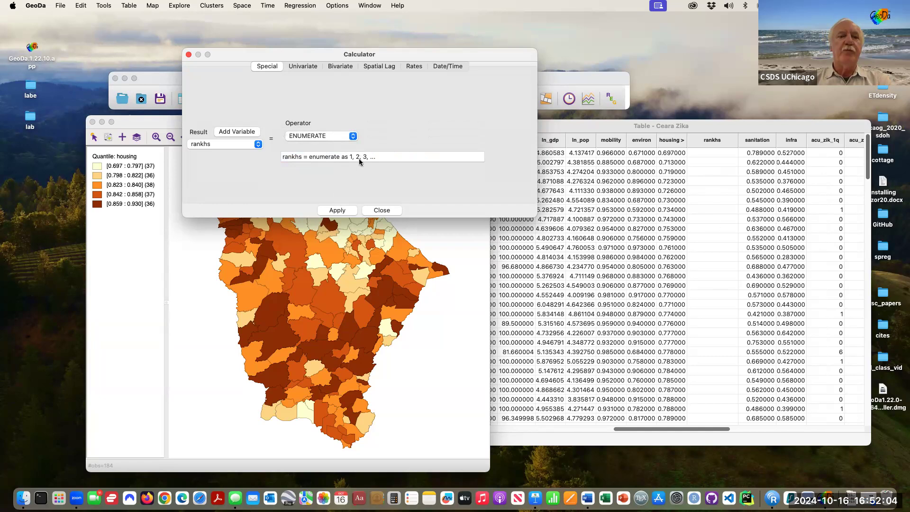
{"action": "left_click", "coordinate": [338, 210]}
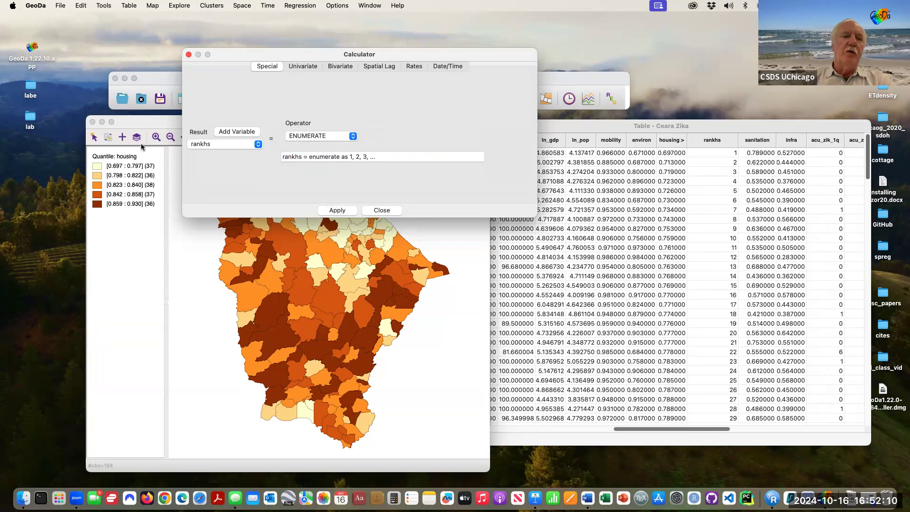
Step: Close the Calculator and move the housing quantile map window slightly higher beside the table
{"action": "left_click", "coordinate": [148, 125]}
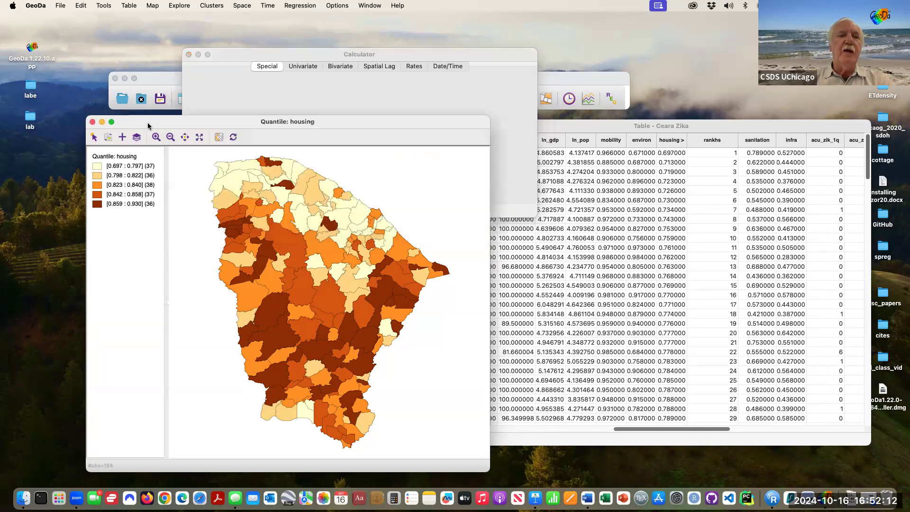
{"action": "left_click", "coordinate": [189, 54]}
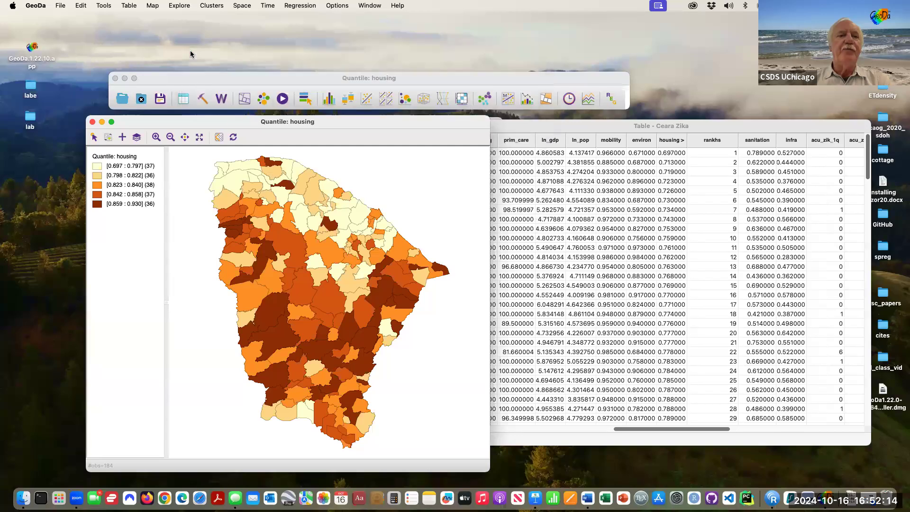
{"action": "left_click_drag", "start_coordinate": [200, 125], "coordinate": [198, 100]}
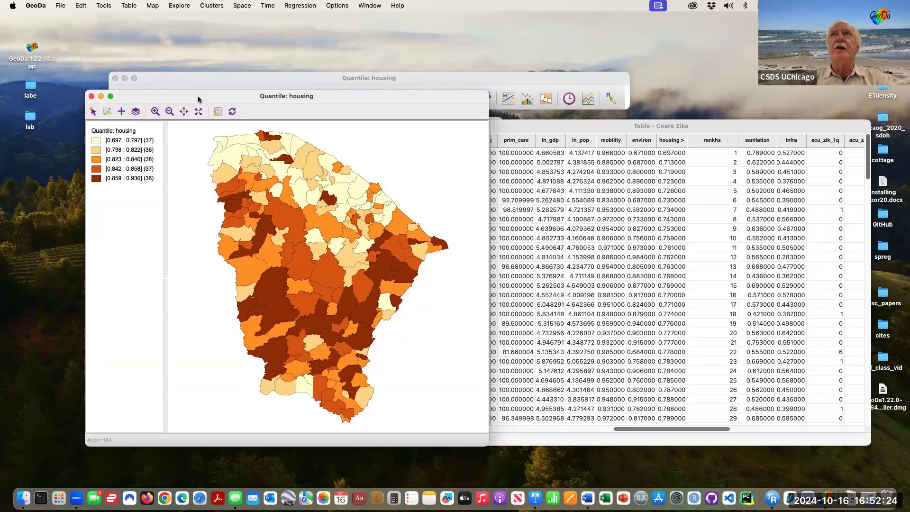
Step: Select the third quantile category (0.823 to 0.840) on the housing map and find its highlighted rows in the sorted table
{"action": "left_click", "coordinate": [97, 160]}
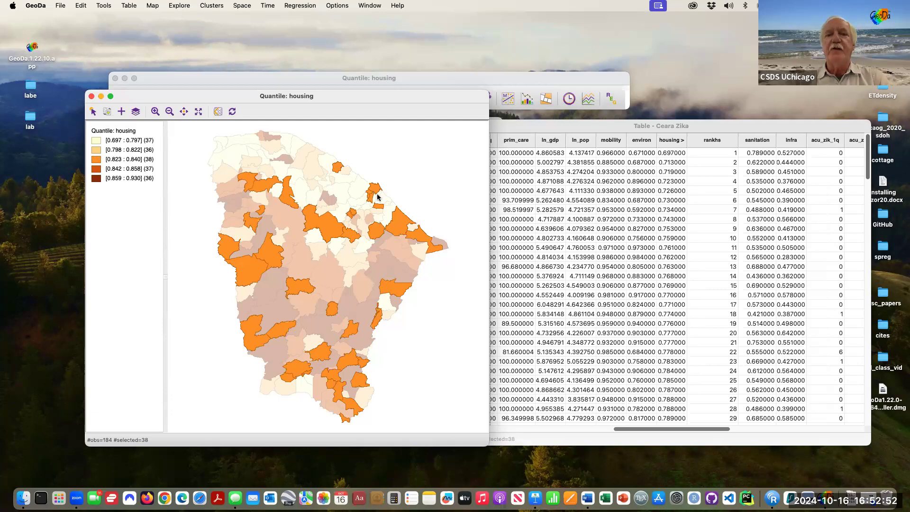
{"action": "scroll", "coordinate": [626, 231], "scroll_direction": "down", "scroll_amount": 10}
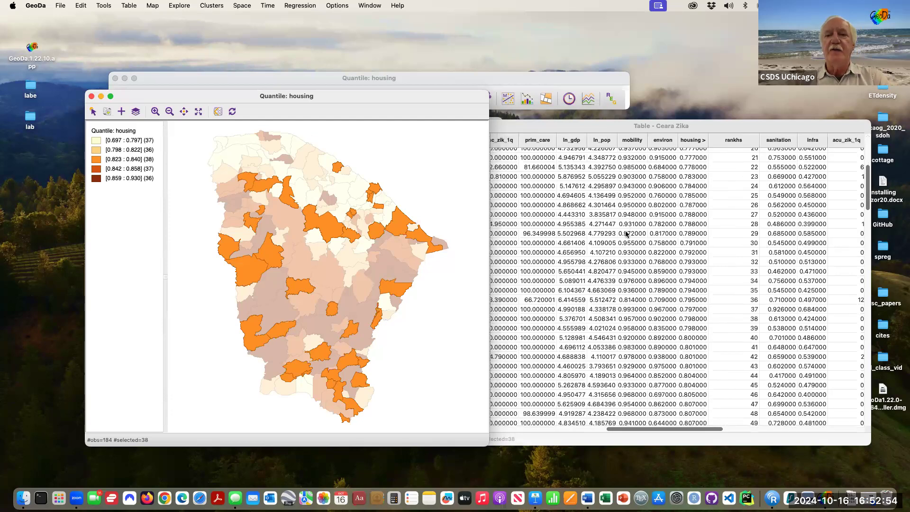
{"action": "scroll", "coordinate": [626, 232], "scroll_direction": "down", "scroll_amount": 8}
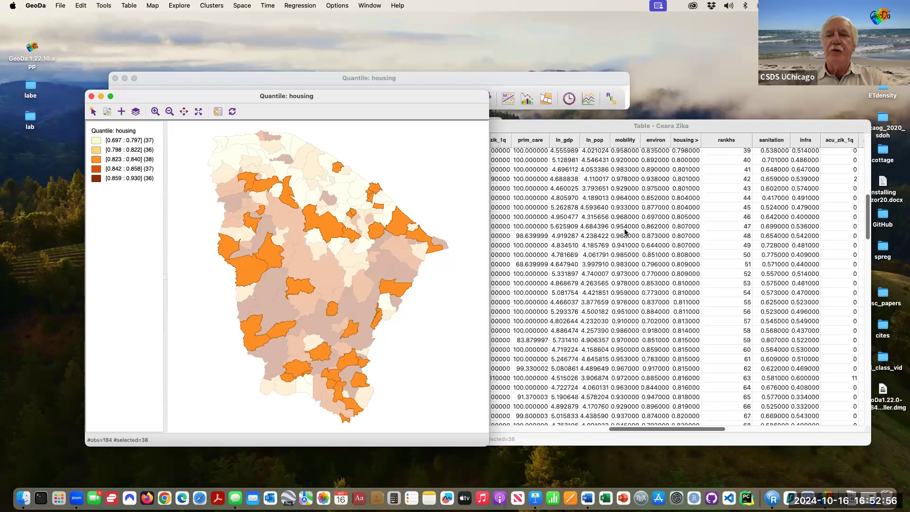
{"action": "scroll", "coordinate": [625, 232], "scroll_direction": "down", "scroll_amount": 6}
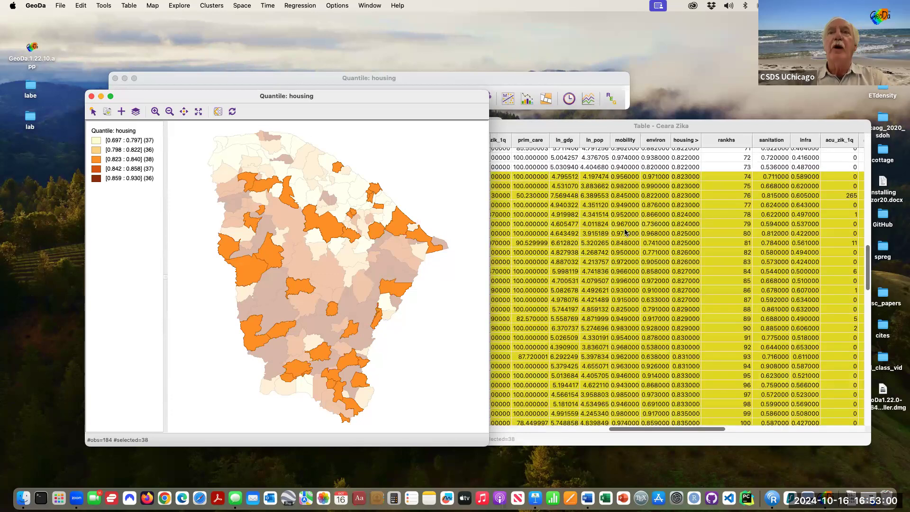
{"action": "scroll", "coordinate": [626, 232], "scroll_direction": "up", "scroll_amount": 1}
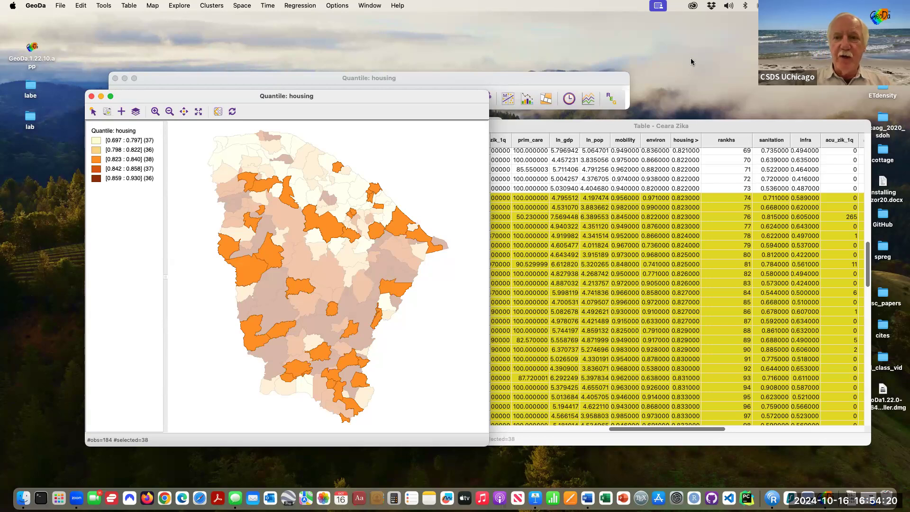
Step: Move the table window clear of the map and toggle the row with rankhs 74 in and out of the selection
{"action": "left_click_drag", "start_coordinate": [667, 125], "coordinate": [694, 116]}
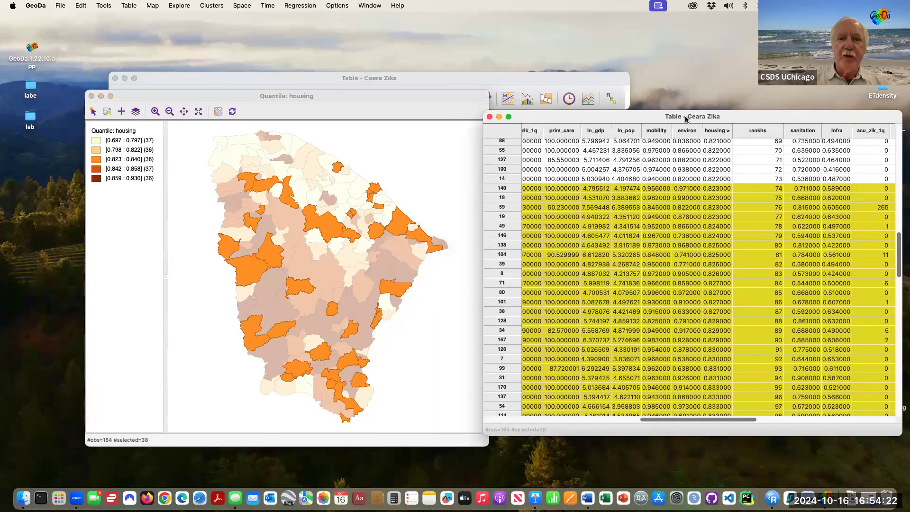
{"action": "left_click", "coordinate": [511, 186], "text": "super"}
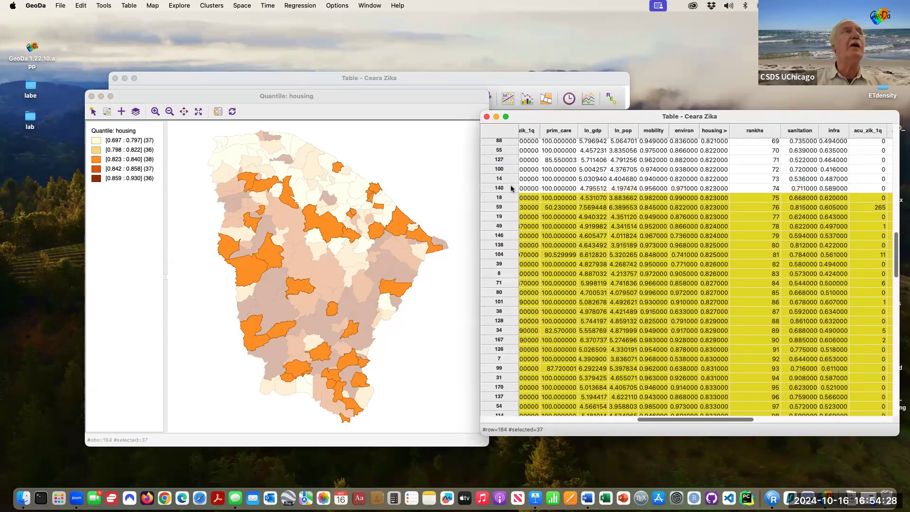
{"action": "left_click", "coordinate": [511, 186], "text": "super"}
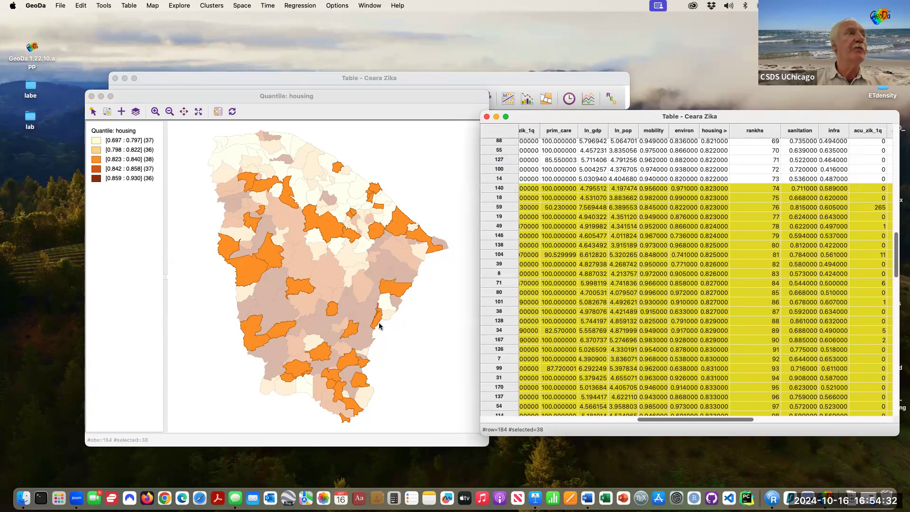
{"action": "left_click", "coordinate": [507, 187], "text": "super"}
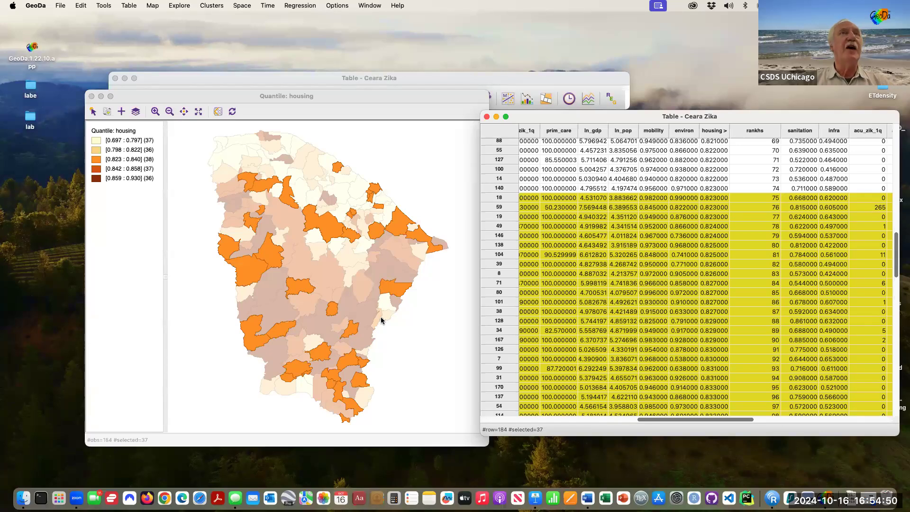
Step: Toggle the rows with rankhs 75 and 76 in and out of the selection to locate them on the map, and clear the selection
{"action": "left_click", "coordinate": [506, 199], "text": "super"}
{"action": "left_click", "coordinate": [505, 199], "text": "super"}
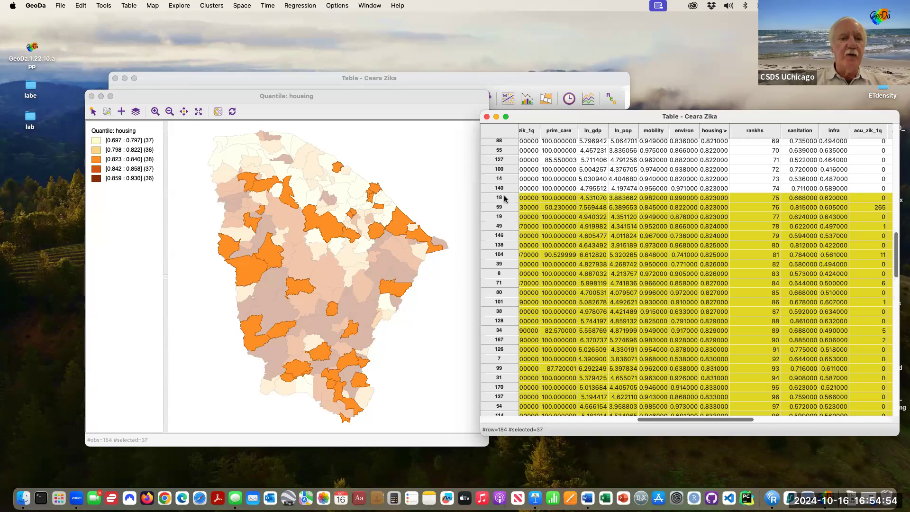
{"action": "left_click", "coordinate": [505, 199], "text": "super"}
{"action": "left_click", "coordinate": [506, 199], "text": "super"}
{"action": "left_click", "coordinate": [506, 207], "text": "super"}
{"action": "left_click", "coordinate": [505, 207], "text": "super"}
{"action": "left_click", "coordinate": [505, 207], "text": "super"}
{"action": "left_click", "coordinate": [506, 207], "text": "super"}
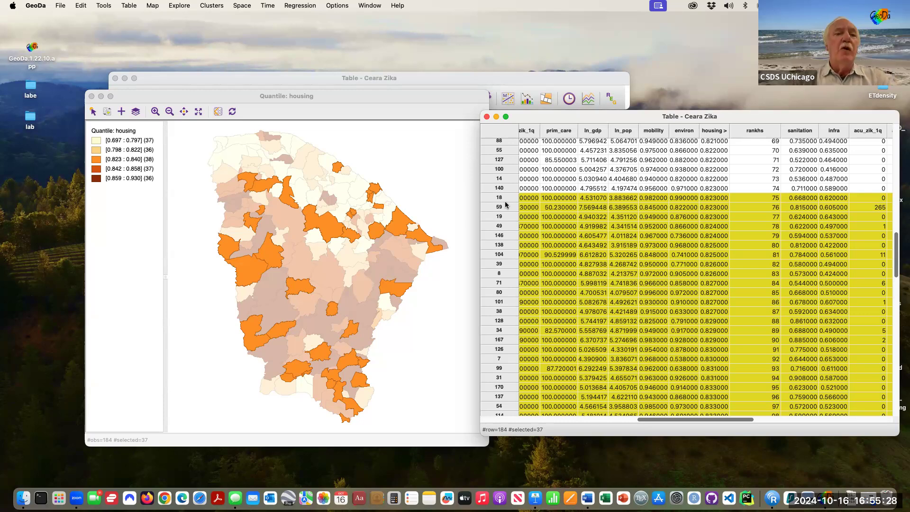
{"action": "left_click", "coordinate": [196, 138]}
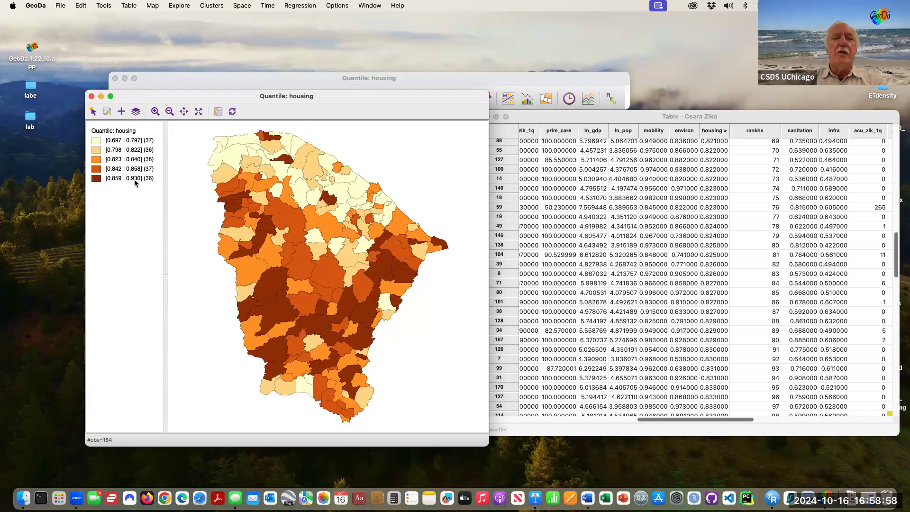
Step: Move the main toolbar window above the map, create a histogram of housing, and enlarge the histogram window
{"action": "left_click_drag", "start_coordinate": [263, 81], "coordinate": [266, 56]}
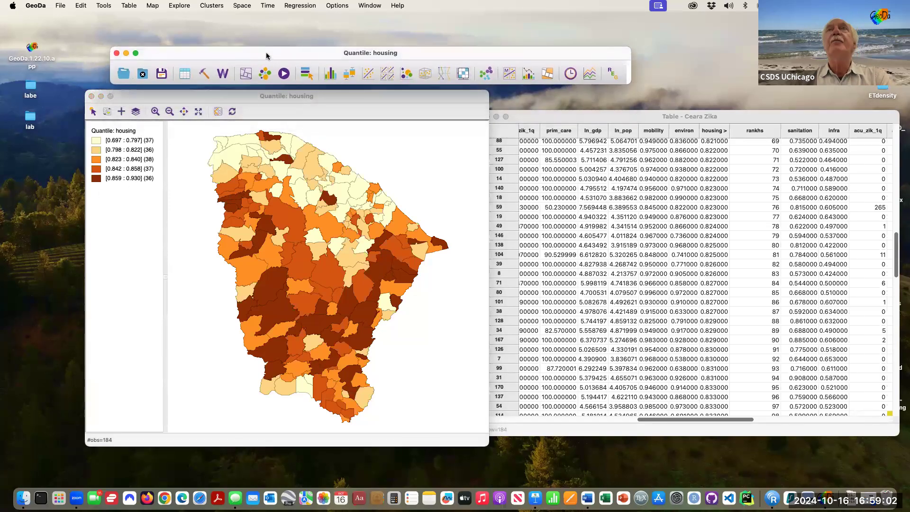
{"action": "left_click", "coordinate": [330, 73]}
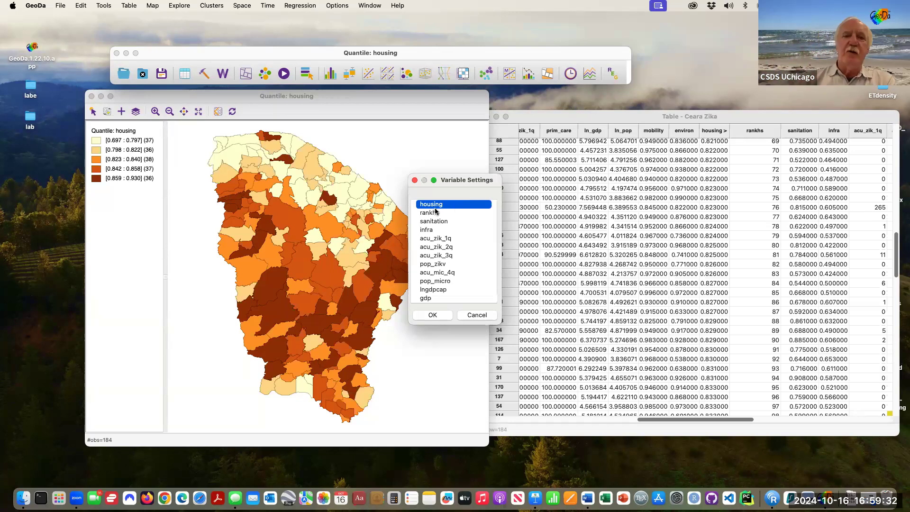
{"action": "left_click", "coordinate": [433, 315]}
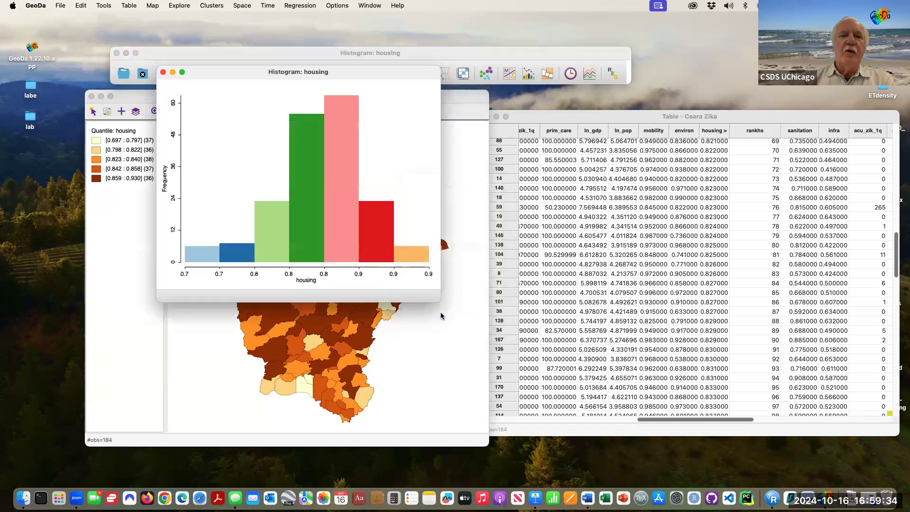
{"action": "left_click_drag", "start_coordinate": [440, 301], "coordinate": [541, 392]}
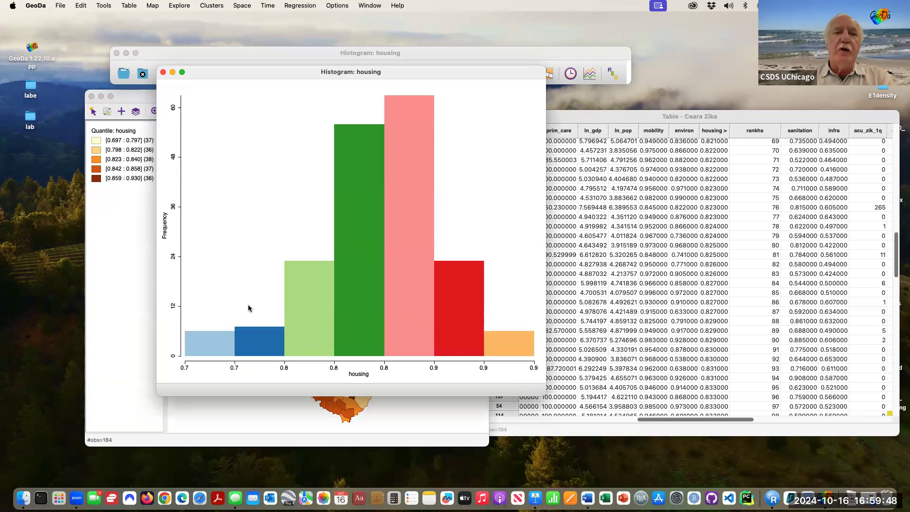
Step: Set the number of intervals in the housing histogram to 5
{"action": "right_click", "coordinate": [231, 105]}
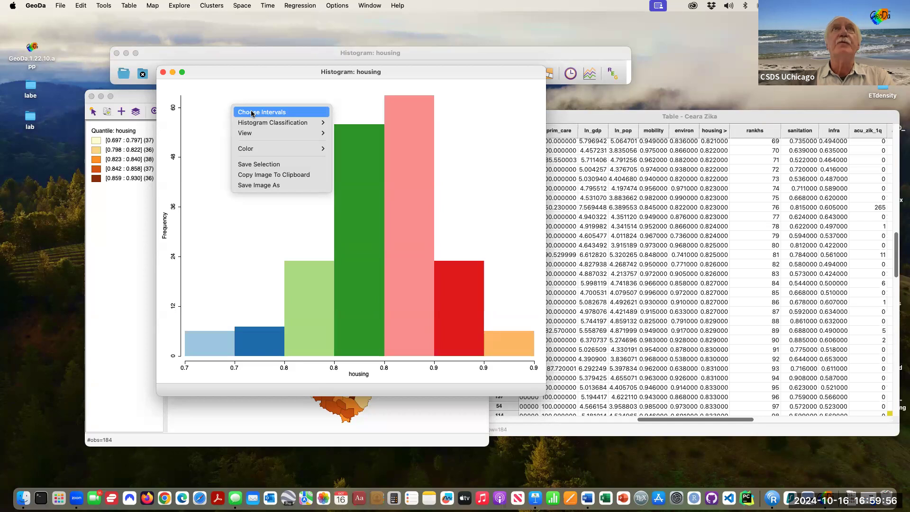
{"action": "left_click", "coordinate": [252, 112]}
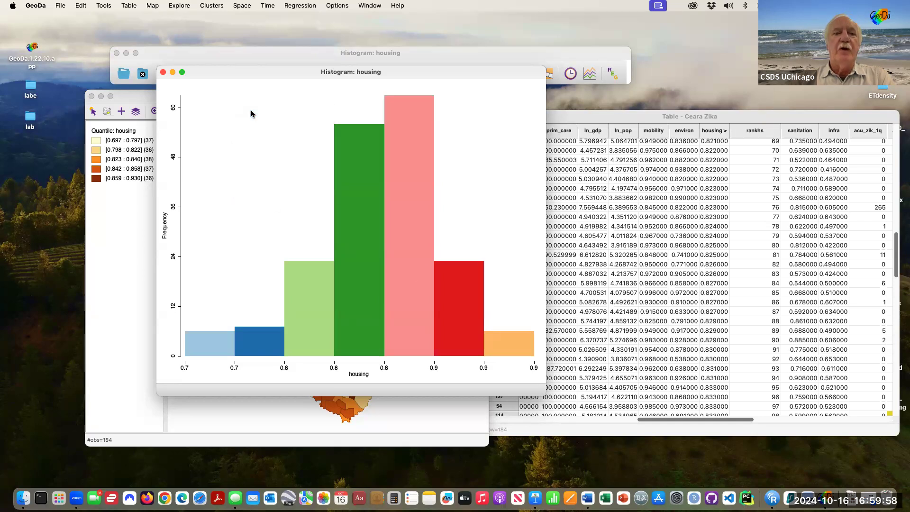
{"action": "left_click", "coordinate": [354, 236]}
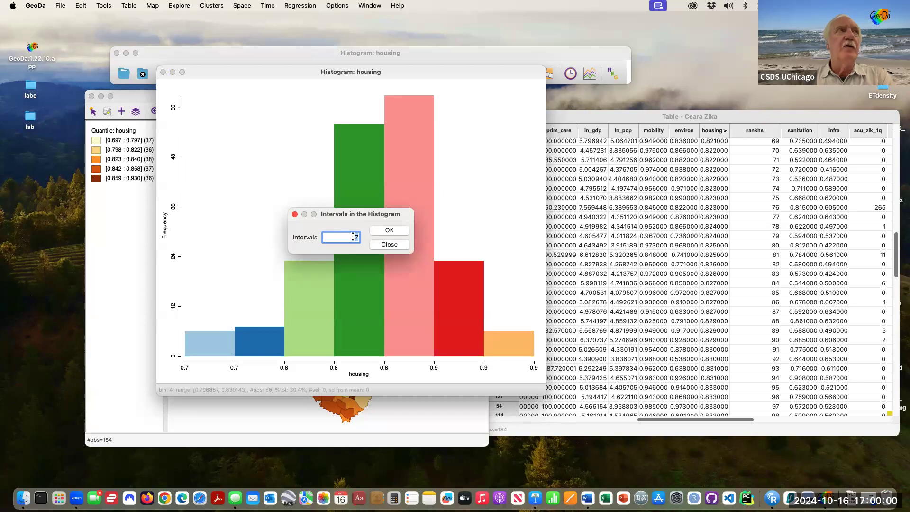
{"action": "key", "text": "BackSpace"}
{"action": "type", "text": "5"}
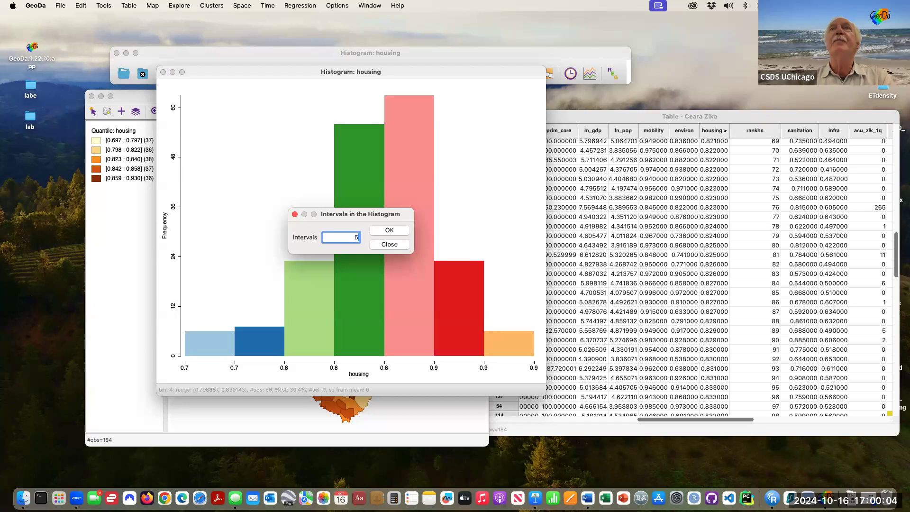
{"action": "left_click", "coordinate": [393, 233]}
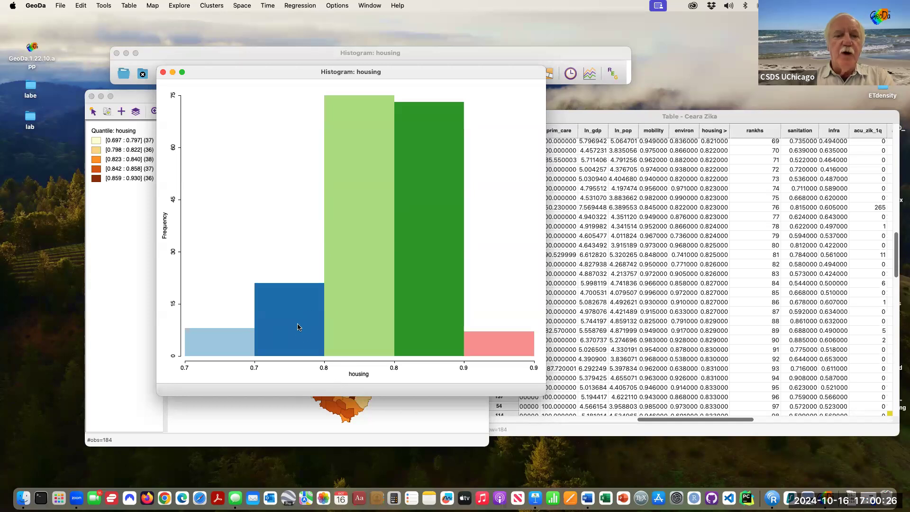
Step: Display the statistics below the housing histogram, enlarge its window, and place it beside the quantile map
{"action": "right_click", "coordinate": [272, 192]}
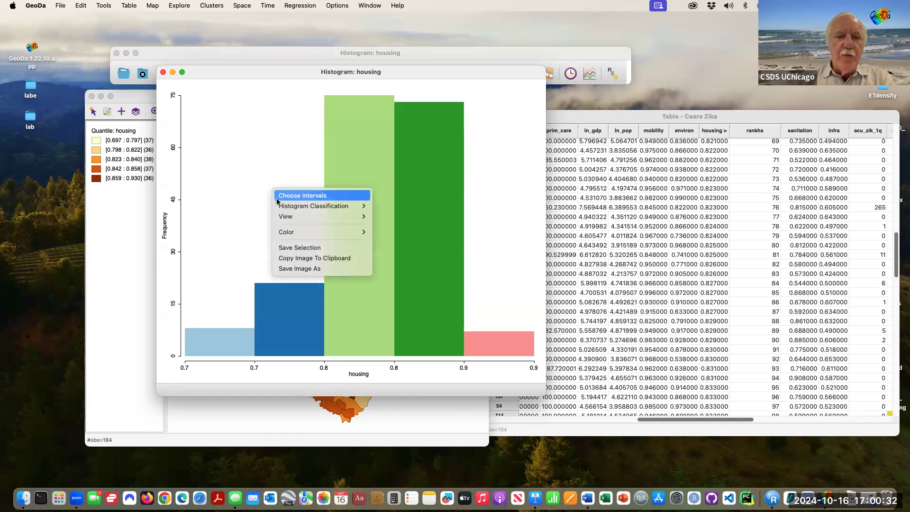
{"action": "mouse_move", "coordinate": [280, 216]}
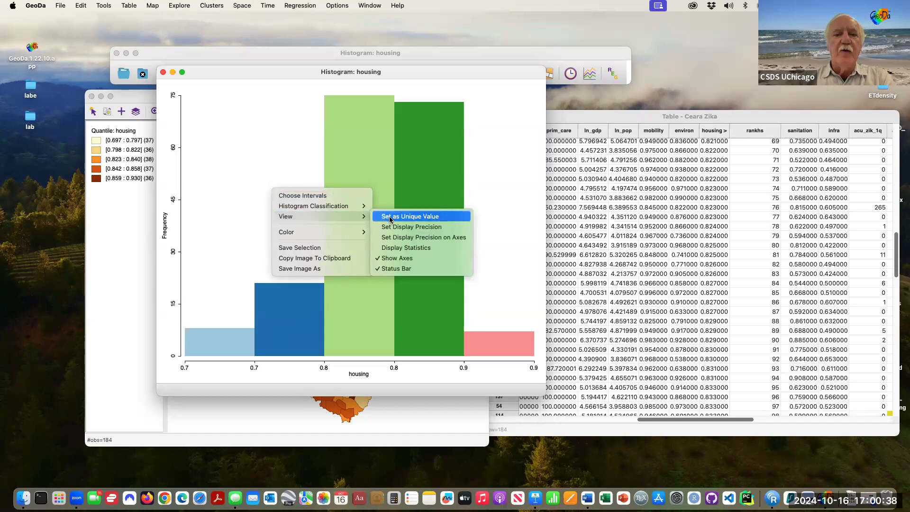
{"action": "left_click", "coordinate": [415, 248]}
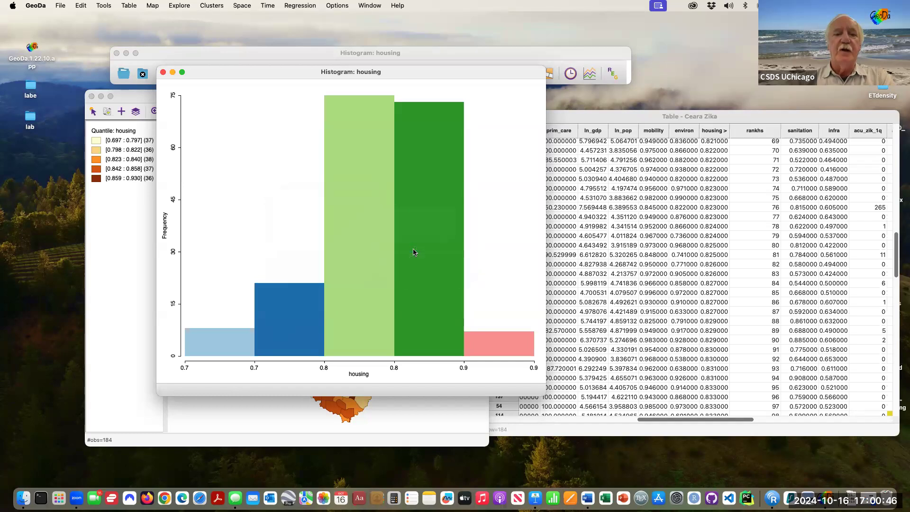
{"action": "left_click_drag", "start_coordinate": [546, 396], "coordinate": [563, 434]}
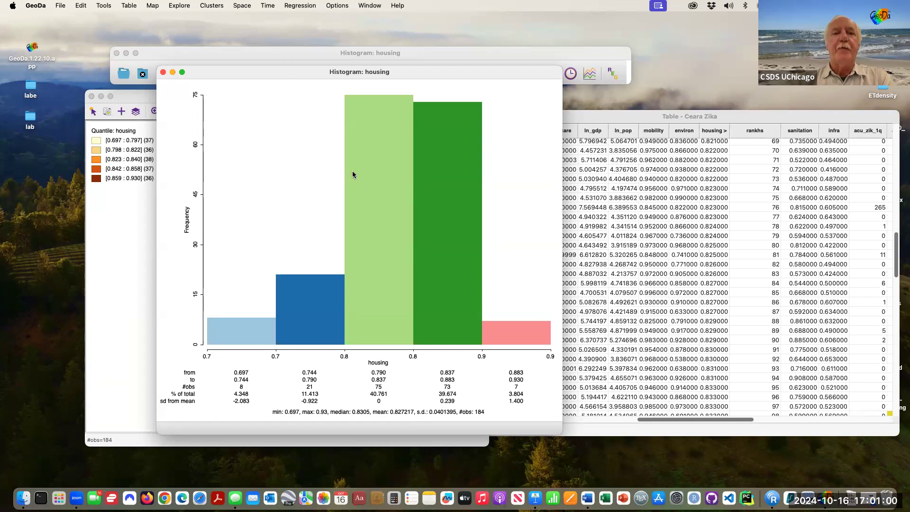
{"action": "left_click_drag", "start_coordinate": [309, 72], "coordinate": [315, 80]}
{"action": "left_click_drag", "start_coordinate": [373, 97], "coordinate": [589, 99]}
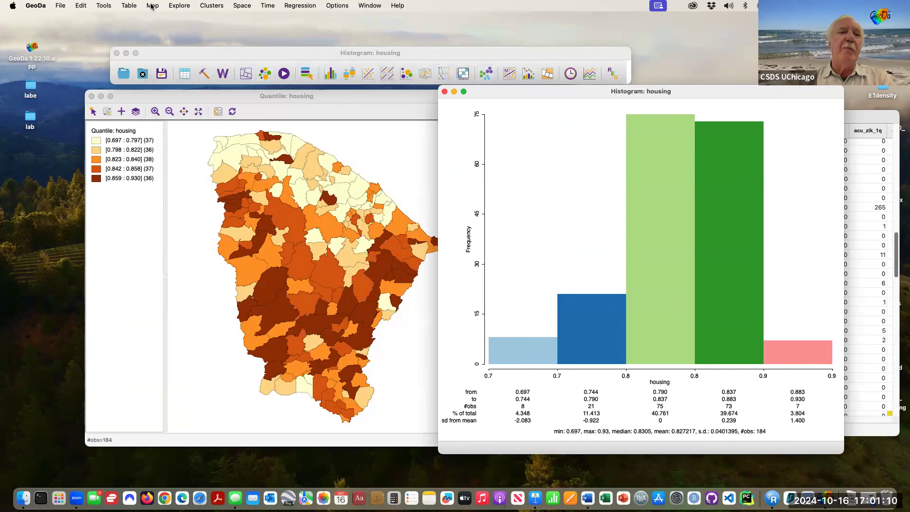
Step: Create a five-category equal intervals map of housing, and position and enlarge it over the quantile map beside the histogram
{"action": "left_click", "coordinate": [245, 76]}
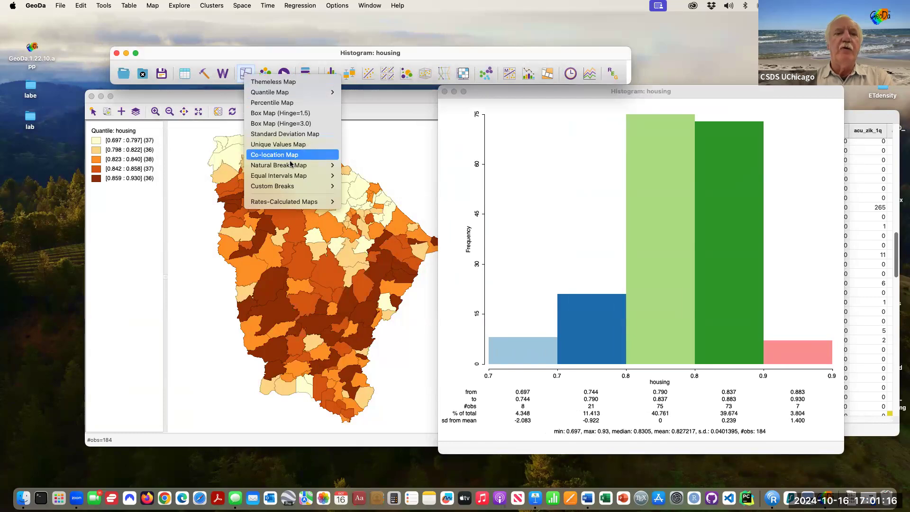
{"action": "mouse_move", "coordinate": [294, 179]}
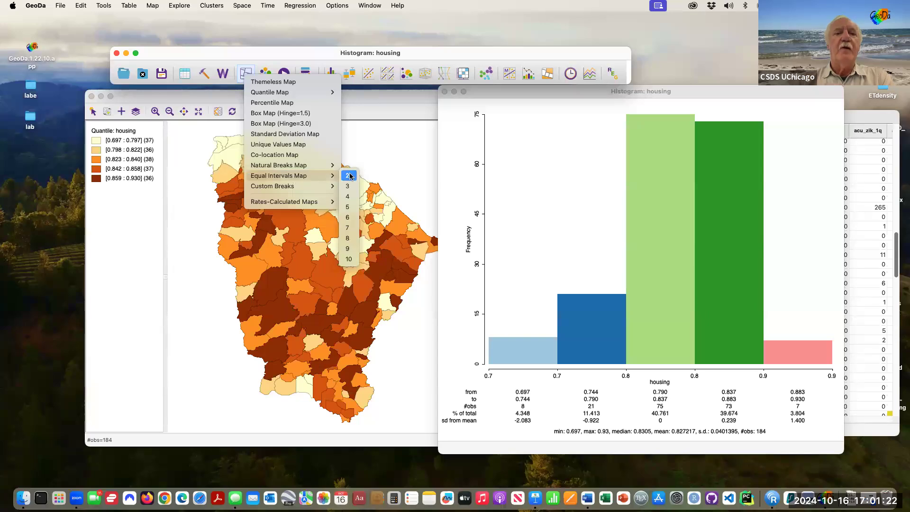
{"action": "left_click", "coordinate": [349, 207]}
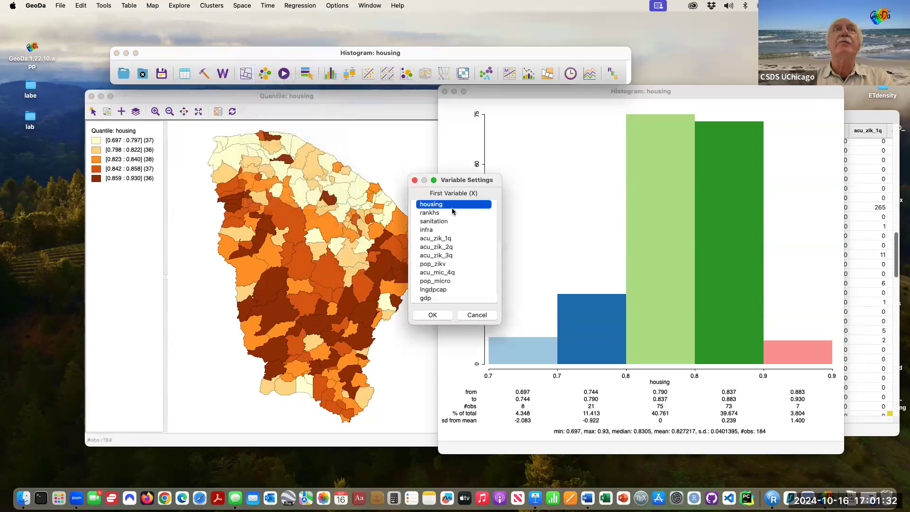
{"action": "left_click", "coordinate": [433, 316]}
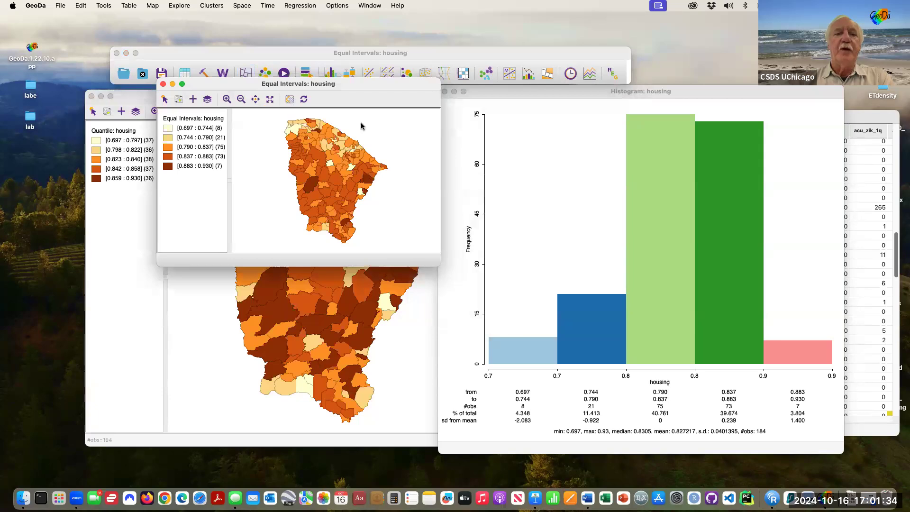
{"action": "left_click_drag", "start_coordinate": [351, 82], "coordinate": [280, 90]}
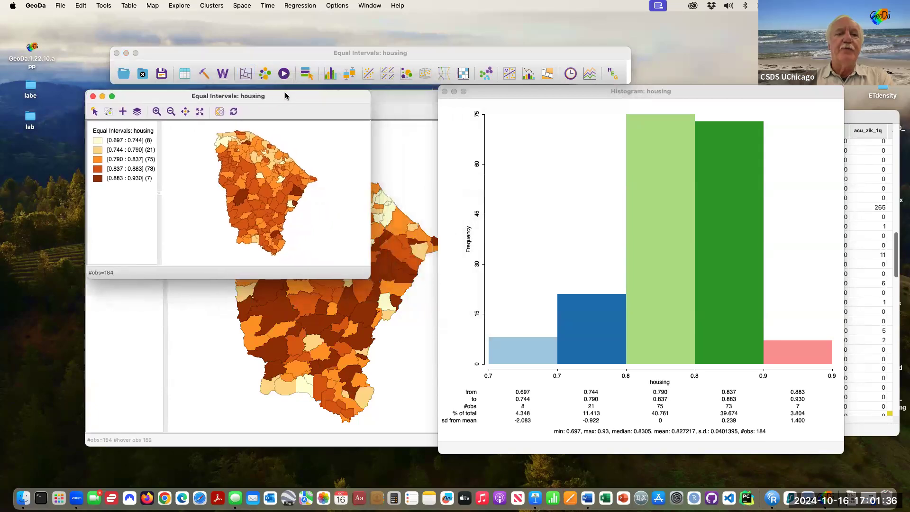
{"action": "left_click_drag", "start_coordinate": [370, 277], "coordinate": [457, 453]}
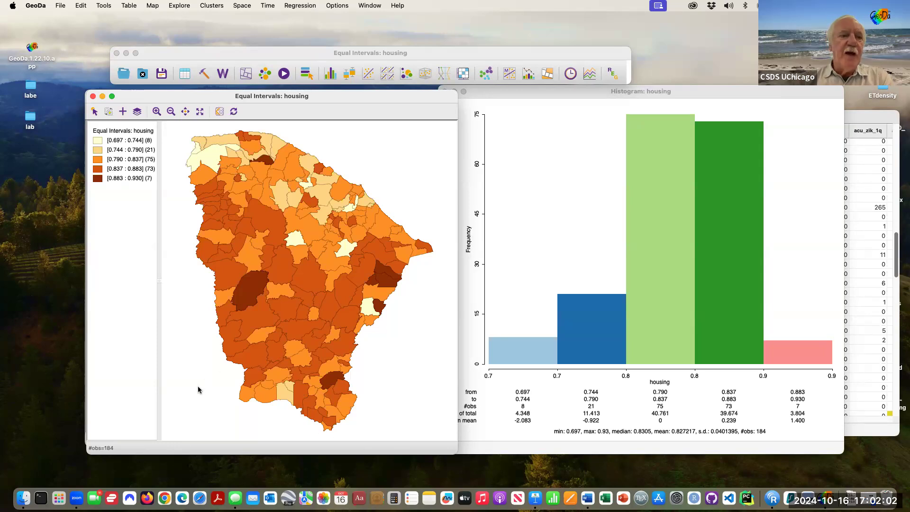
Step: Compare the 0.790 to 0.837 map category and the fourth histogram bar through linked selection, and clear the selection
{"action": "left_click", "coordinate": [97, 160]}
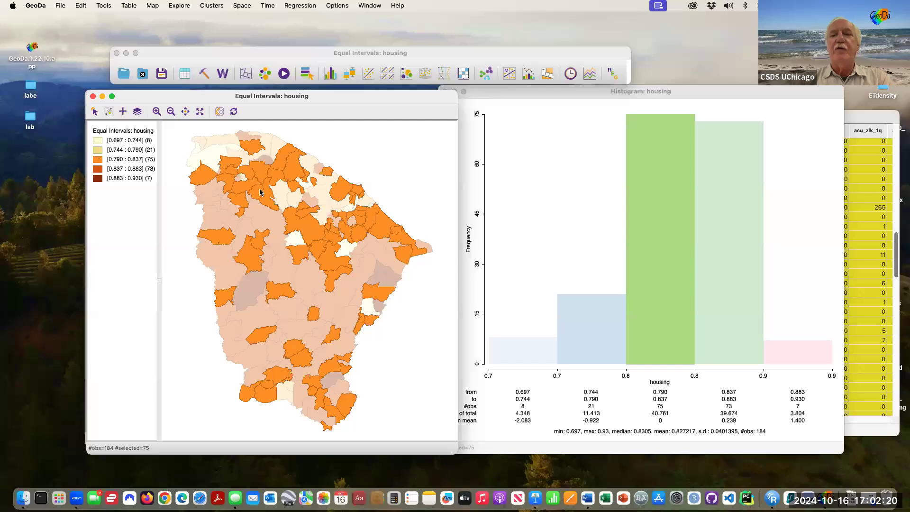
{"action": "left_click", "coordinate": [735, 232]}
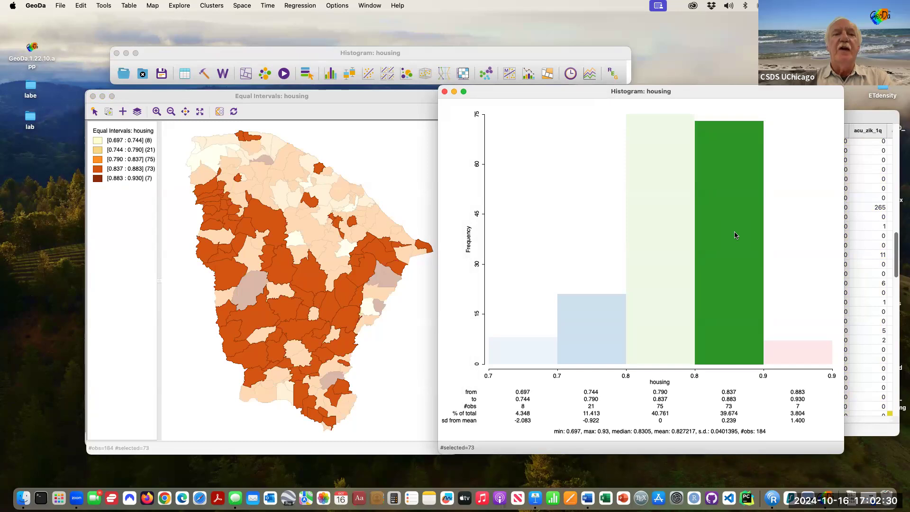
{"action": "left_click", "coordinate": [562, 189]}
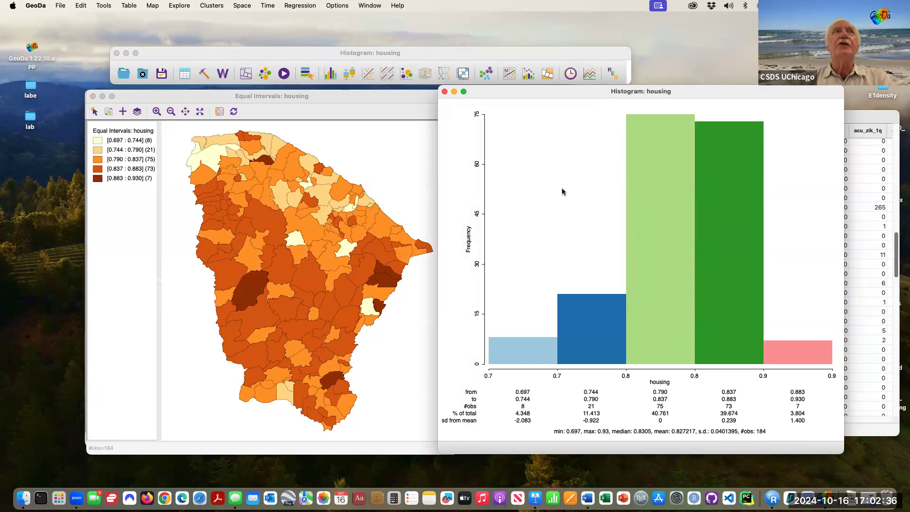
Step: Brush the equal intervals map with a selection rectangle across its northwest, southwest and centre, watching the linked histogram, and clear the selection
{"action": "left_click", "coordinate": [174, 131]}
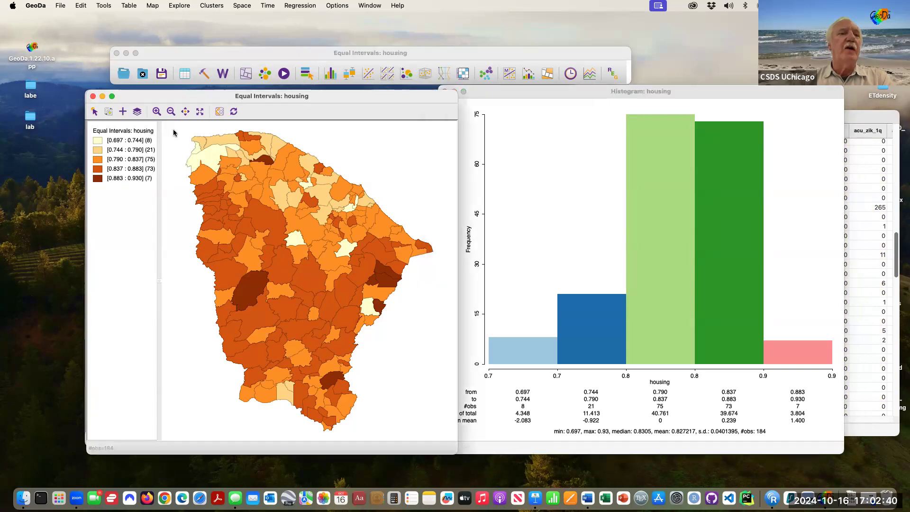
{"action": "left_click_drag", "start_coordinate": [173, 133], "coordinate": [296, 260]}
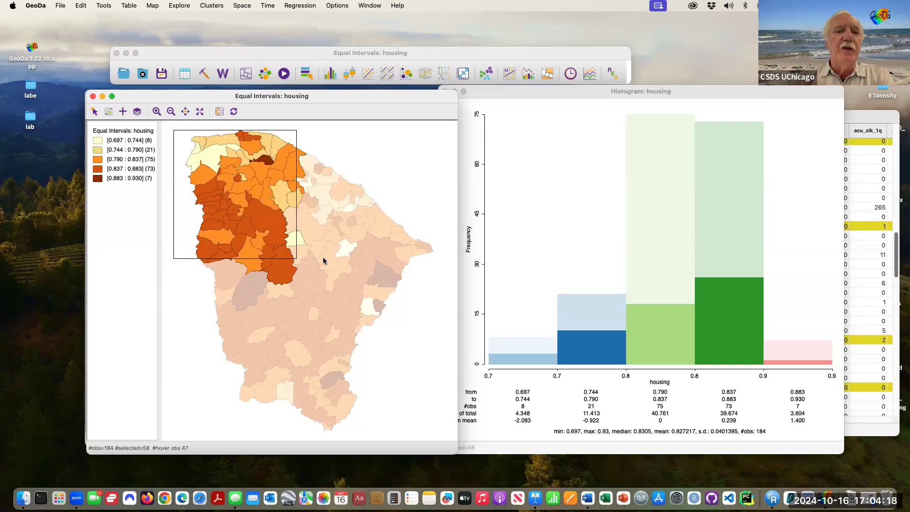
{"action": "left_click_drag", "start_coordinate": [204, 155], "coordinate": [234, 161]}
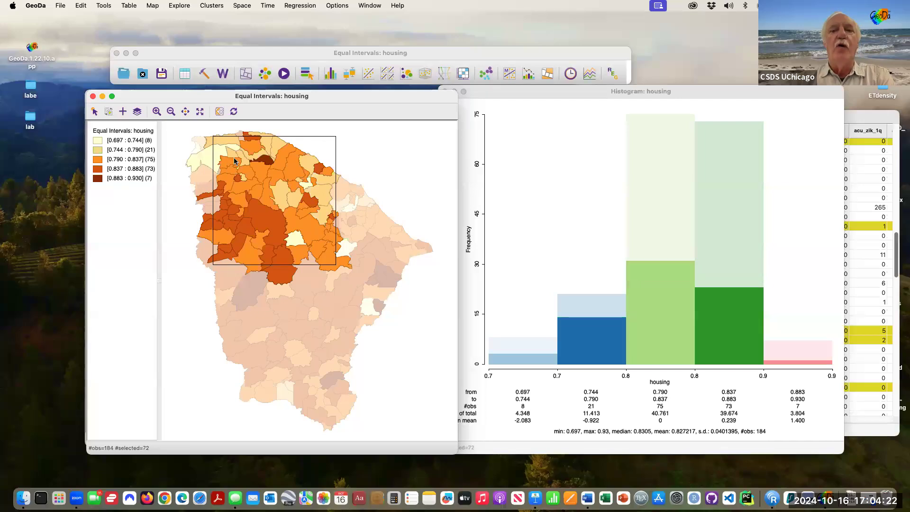
{"action": "mouse_move", "coordinate": [234, 161]}
{"action": "left_mouse_down"}
{"action": "mouse_move", "coordinate": [218, 158]}
{"action": "mouse_move", "coordinate": [336, 194]}
{"action": "mouse_move", "coordinate": [301, 205]}
{"action": "mouse_move", "coordinate": [232, 305]}
{"action": "left_mouse_up"}
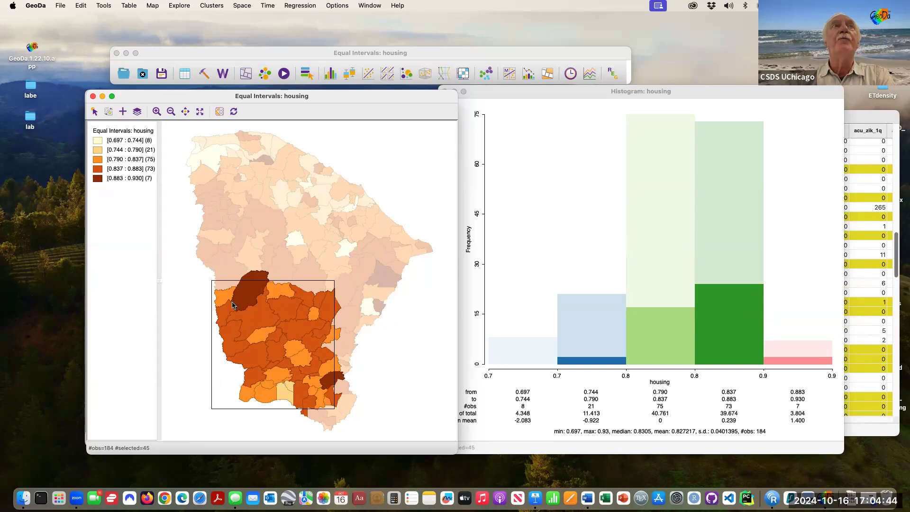
{"action": "left_click_drag", "start_coordinate": [233, 304], "coordinate": [264, 199]}
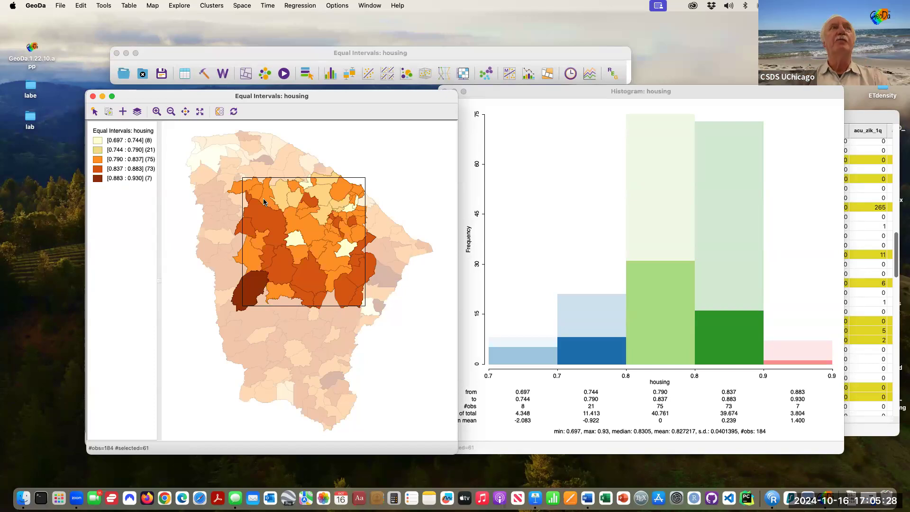
{"action": "left_click", "coordinate": [355, 160]}
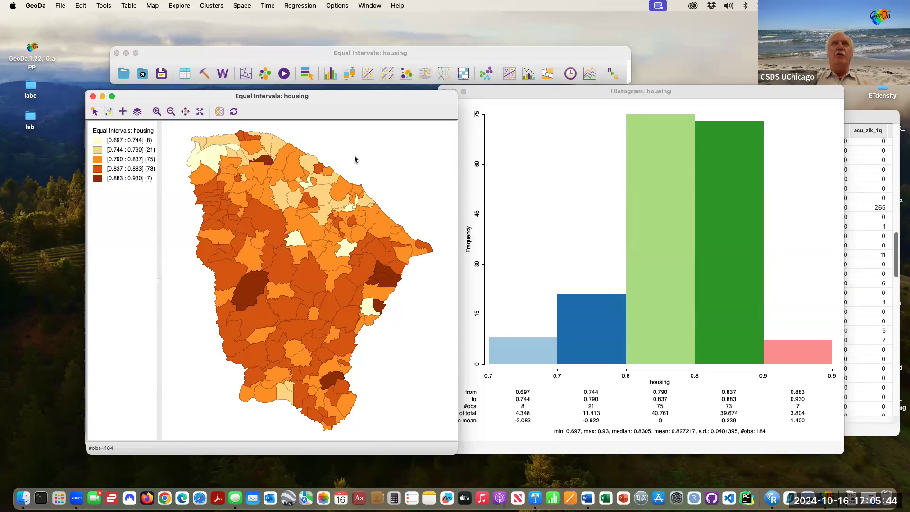
Step: Place the equal intervals map beside the quantile map and select the northwestern areas of the quantile map with a rectangle
{"action": "left_click_drag", "start_coordinate": [337, 101], "coordinate": [711, 106]}
{"action": "left_click", "coordinate": [206, 130]}
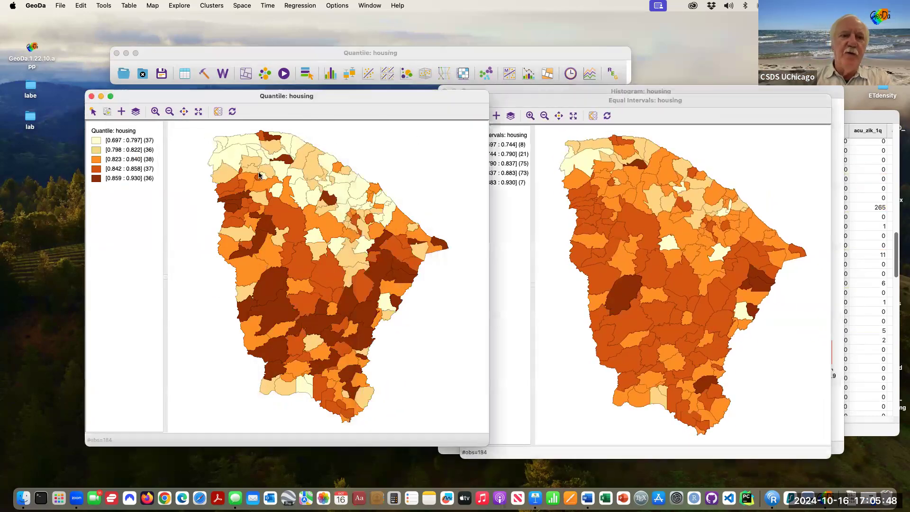
{"action": "left_click_drag", "start_coordinate": [206, 130], "coordinate": [308, 204]}
{"action": "left_click_drag", "start_coordinate": [331, 232], "coordinate": [335, 244]}
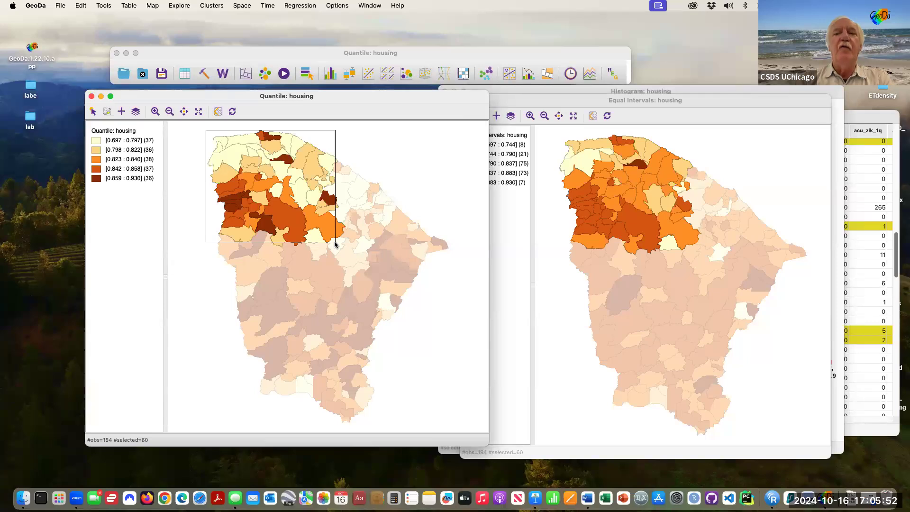
Step: Uncover the housing histogram, brush the quantile map down to its southwestern areas to compare the distribution, and clear the selection
{"action": "left_click", "coordinate": [568, 112]}
{"action": "left_click_drag", "start_coordinate": [568, 111], "coordinate": [599, 164]}
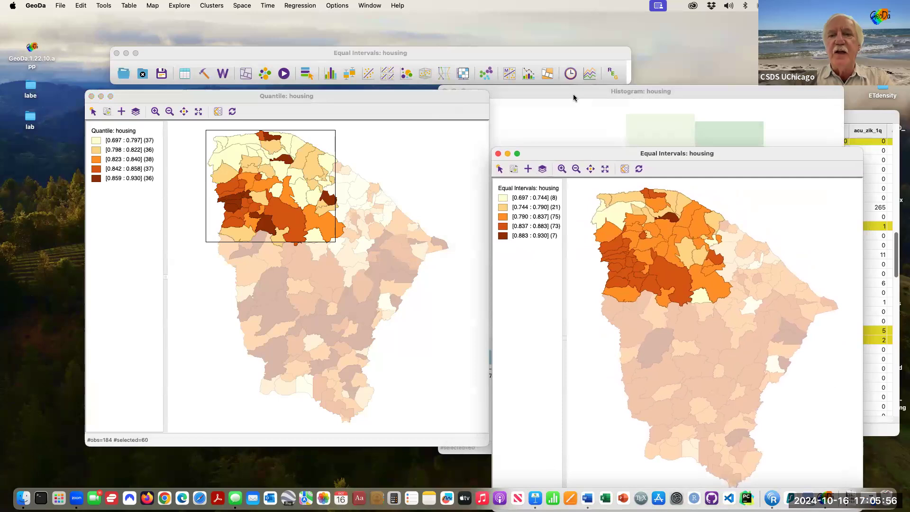
{"action": "left_click", "coordinate": [560, 96]}
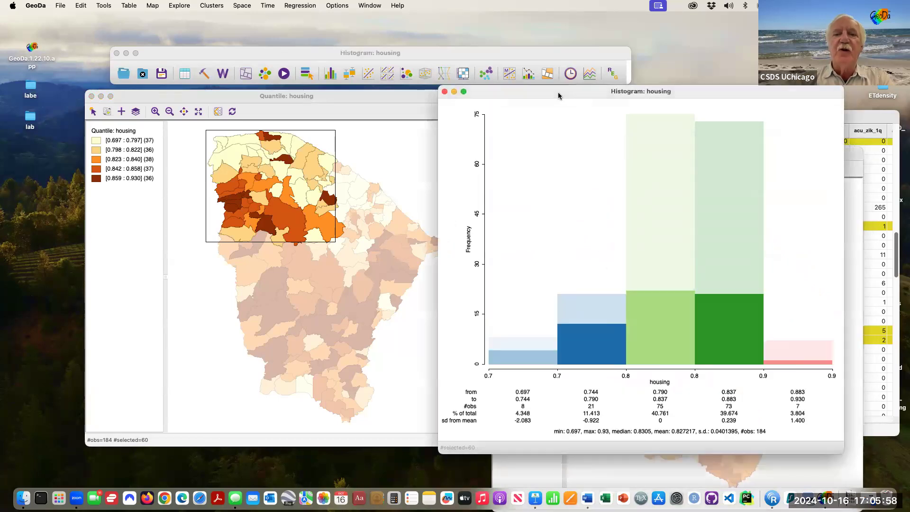
{"action": "left_click_drag", "start_coordinate": [334, 204], "coordinate": [310, 342]}
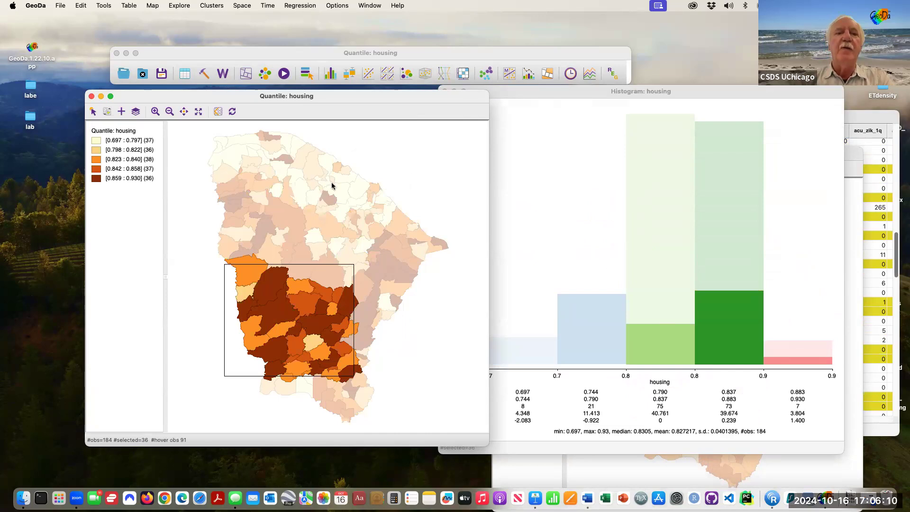
{"action": "left_click", "coordinate": [381, 157]}
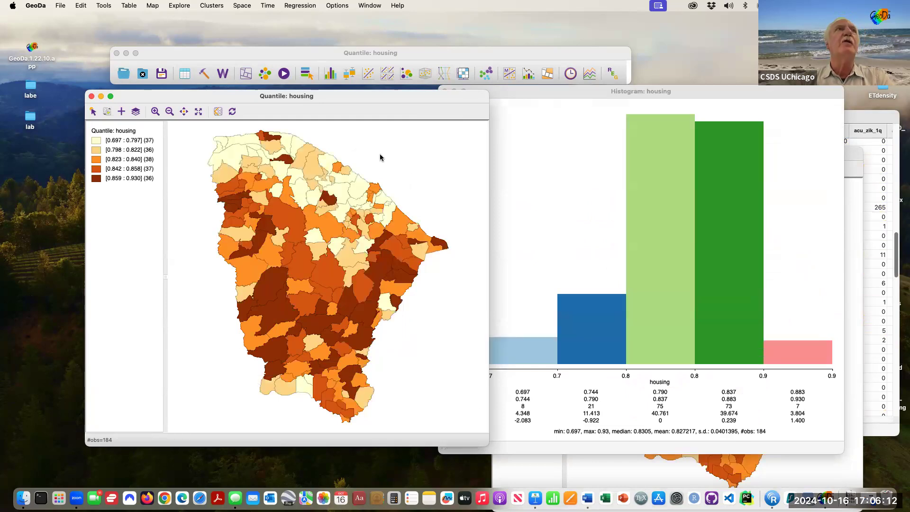
Step: Move the quantile map clear of the histogram, and place the equal intervals map over it, widened to match its size
{"action": "left_click_drag", "start_coordinate": [386, 96], "coordinate": [332, 99]}
{"action": "key", "text": "ctrl+Down"}
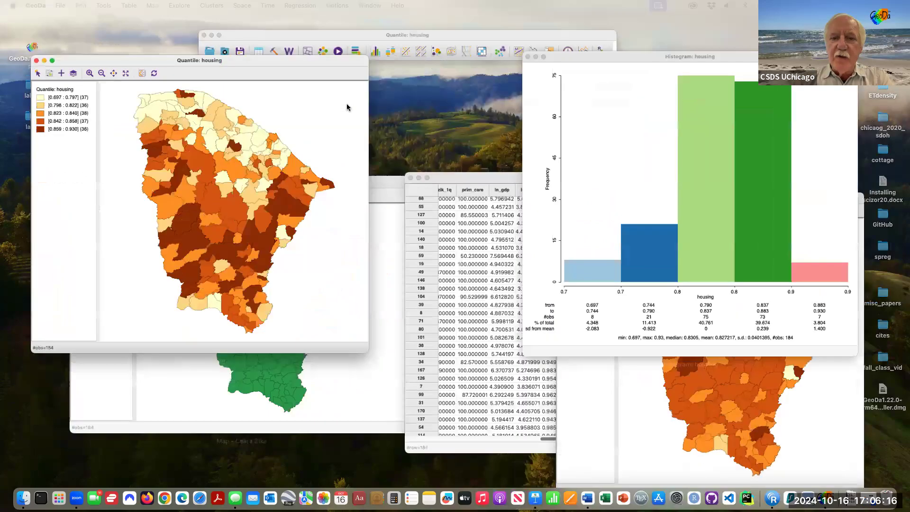
{"action": "key", "text": "ctrl+Down"}
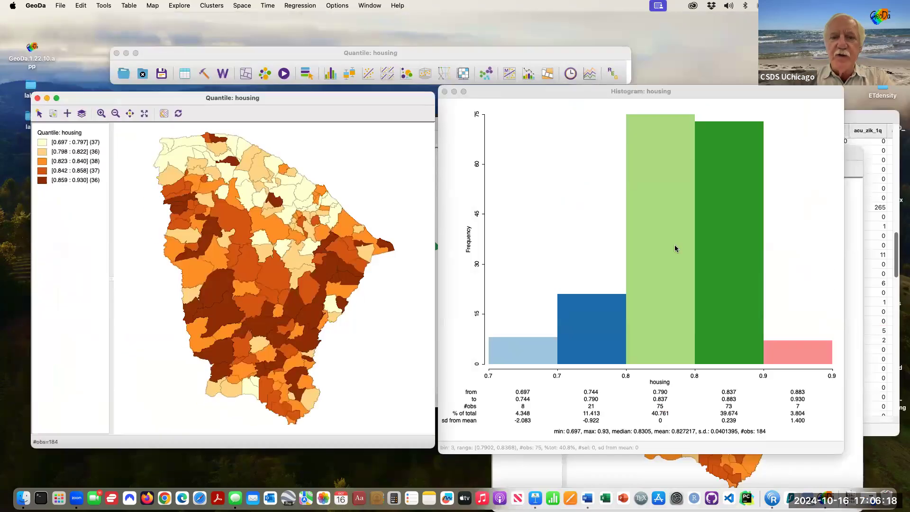
{"action": "left_click", "coordinate": [685, 479]}
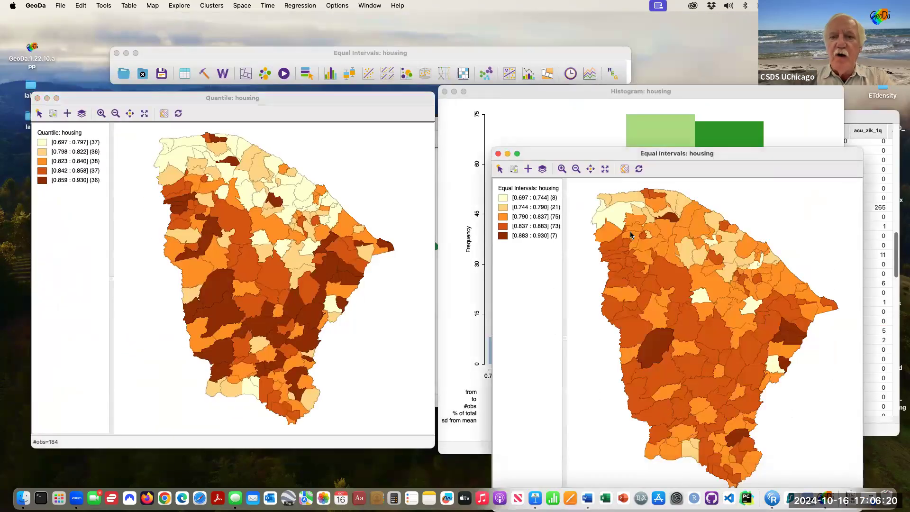
{"action": "left_click_drag", "start_coordinate": [602, 156], "coordinate": [146, 103]}
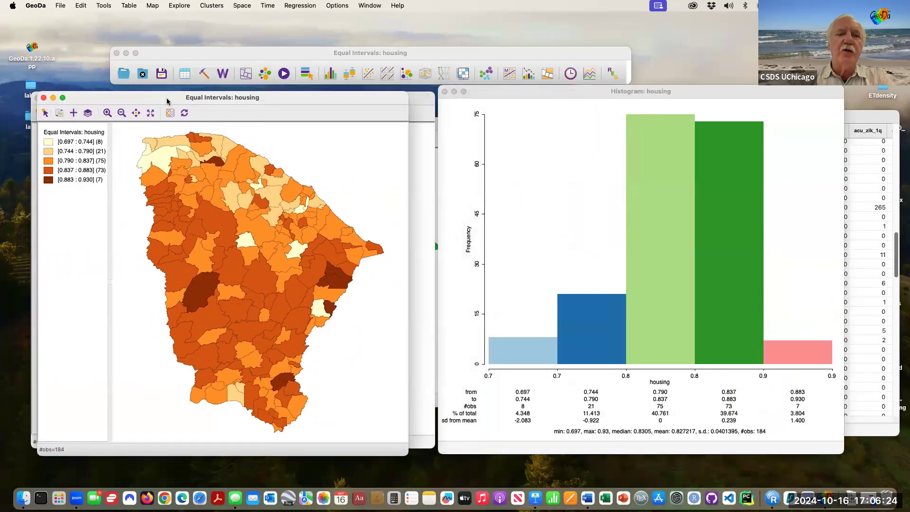
{"action": "left_click_drag", "start_coordinate": [402, 449], "coordinate": [432, 444]}
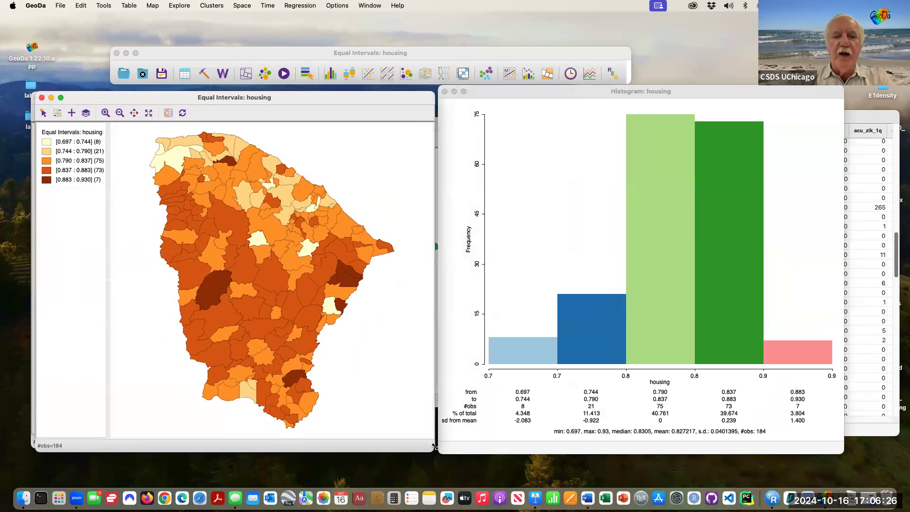
Step: Create a natural breaks map of housing with 5 categories
{"action": "left_click", "coordinate": [244, 74]}
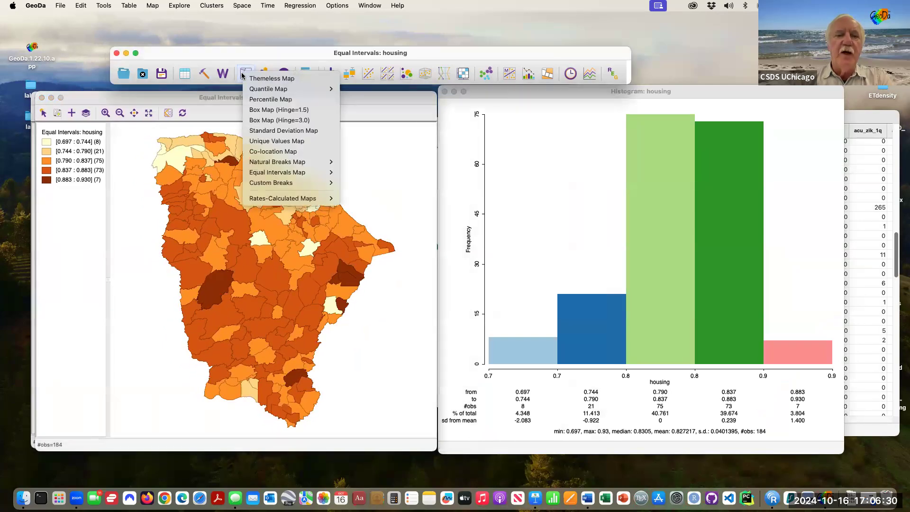
{"action": "mouse_move", "coordinate": [304, 164]}
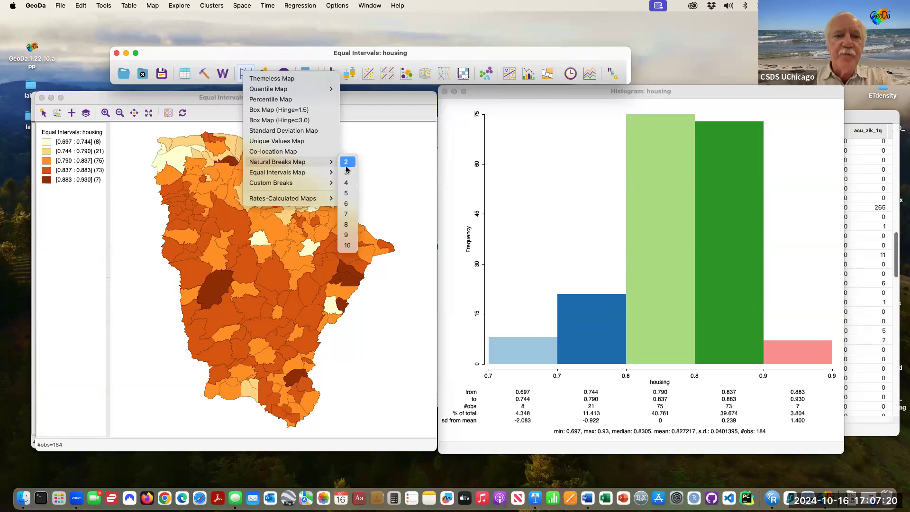
{"action": "left_click", "coordinate": [346, 194]}
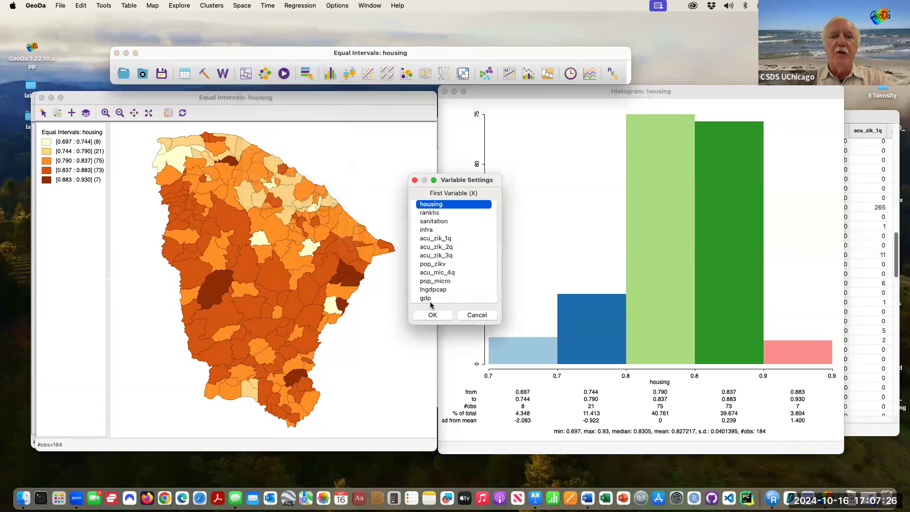
{"action": "left_click", "coordinate": [433, 316]}
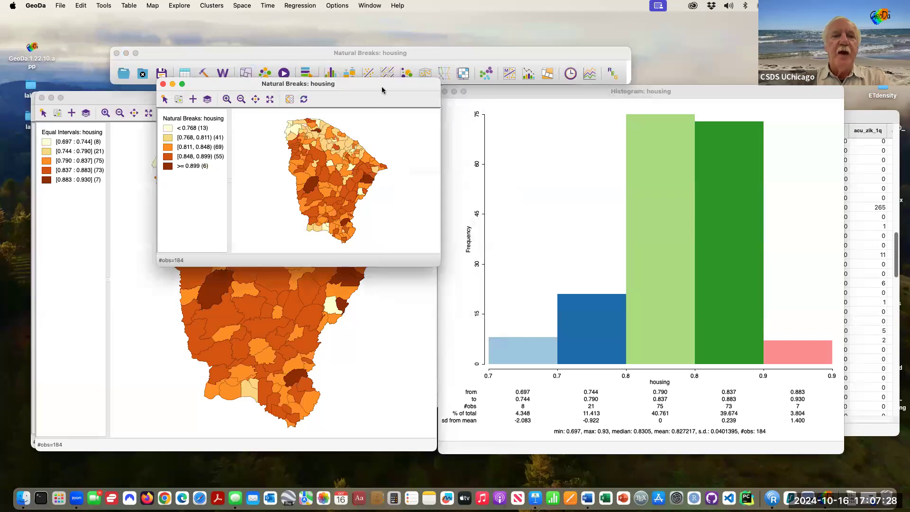
Step: Enlarge the natural breaks map, compare it side by side with the equal intervals map, and overlap them with both legends showing
{"action": "left_click_drag", "start_coordinate": [369, 90], "coordinate": [243, 103]}
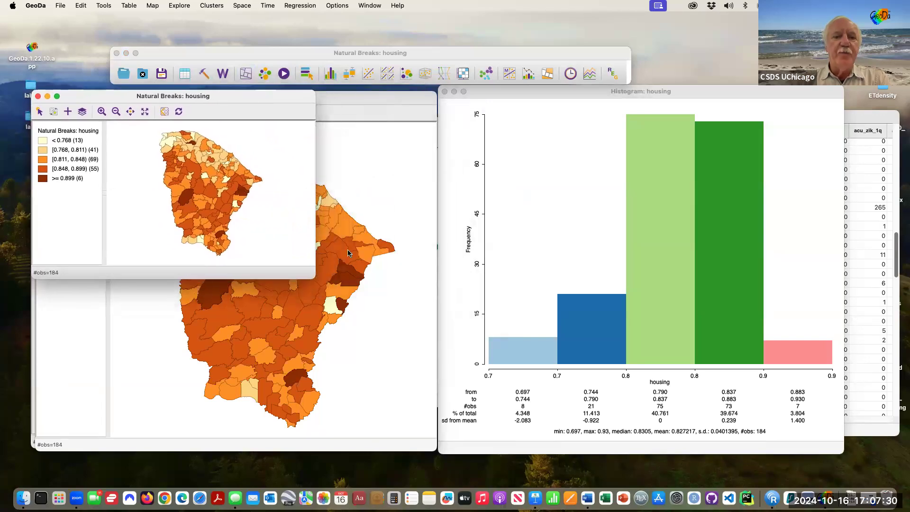
{"action": "left_click_drag", "start_coordinate": [315, 278], "coordinate": [430, 448]}
{"action": "left_click_drag", "start_coordinate": [380, 96], "coordinate": [673, 103]}
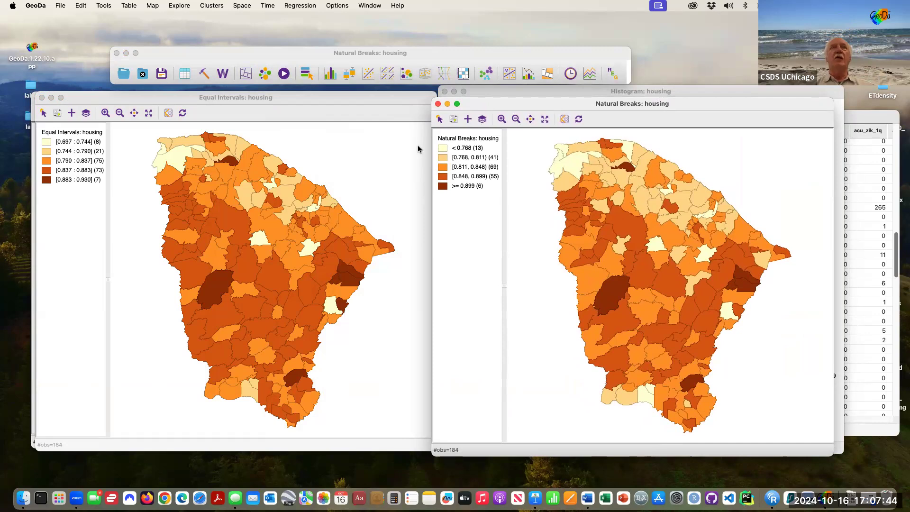
{"action": "left_click_drag", "start_coordinate": [506, 103], "coordinate": [198, 99]}
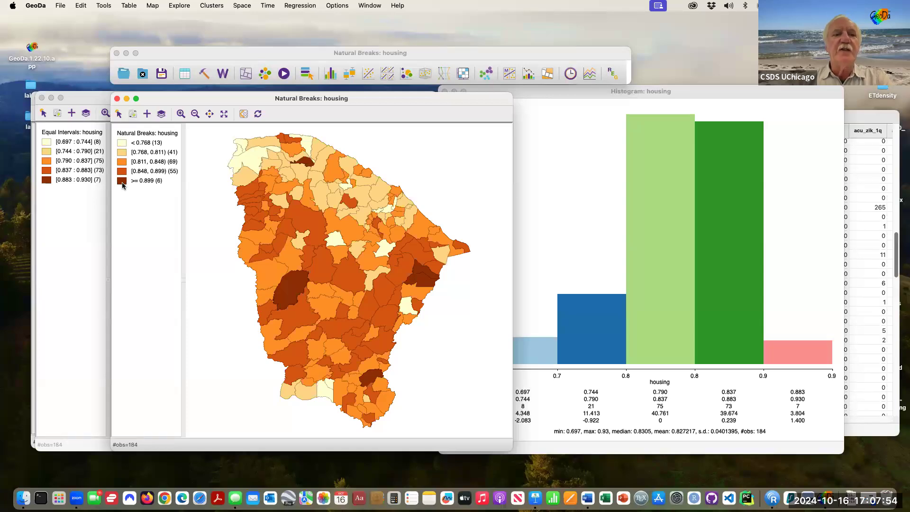
Step: Compare the natural breaks categories >= 0.899, < 0.768 and 0.811 to 0.848 with the linked histogram bars, and clear the selection
{"action": "left_click", "coordinate": [122, 181]}
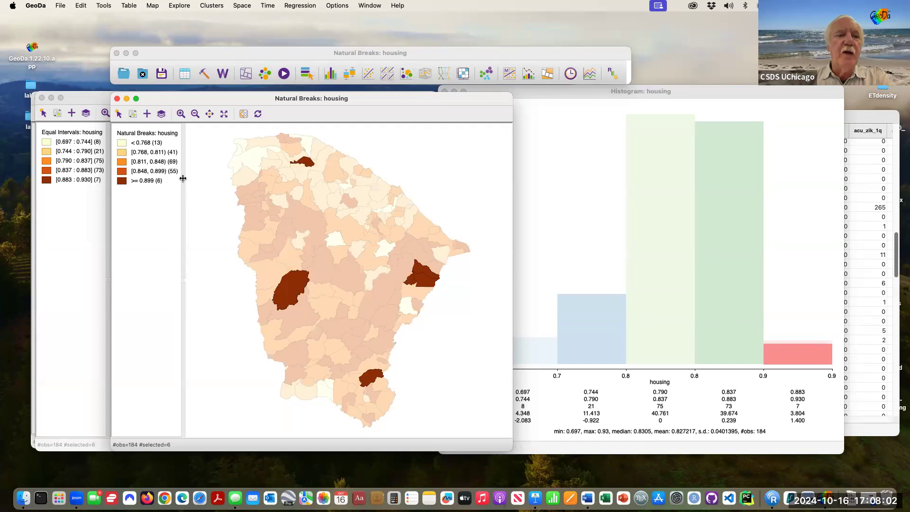
{"action": "left_click", "coordinate": [121, 144]}
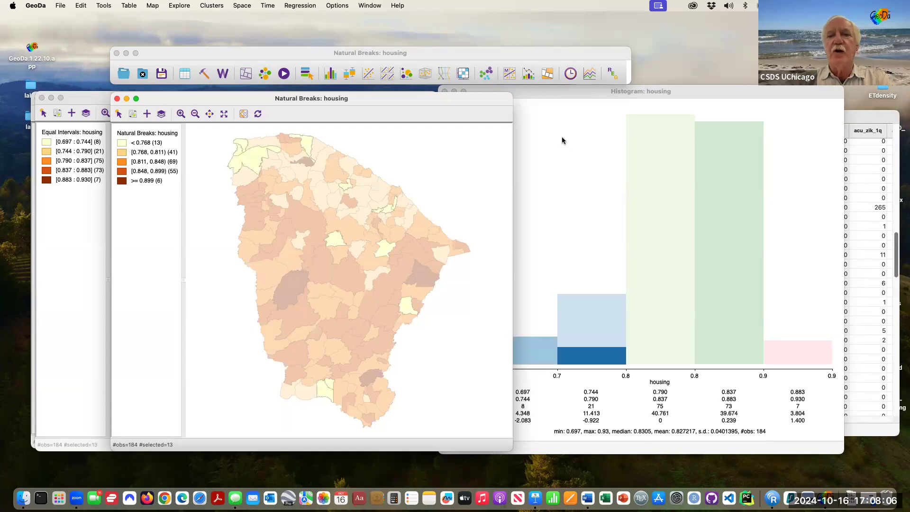
{"action": "left_click", "coordinate": [560, 93]}
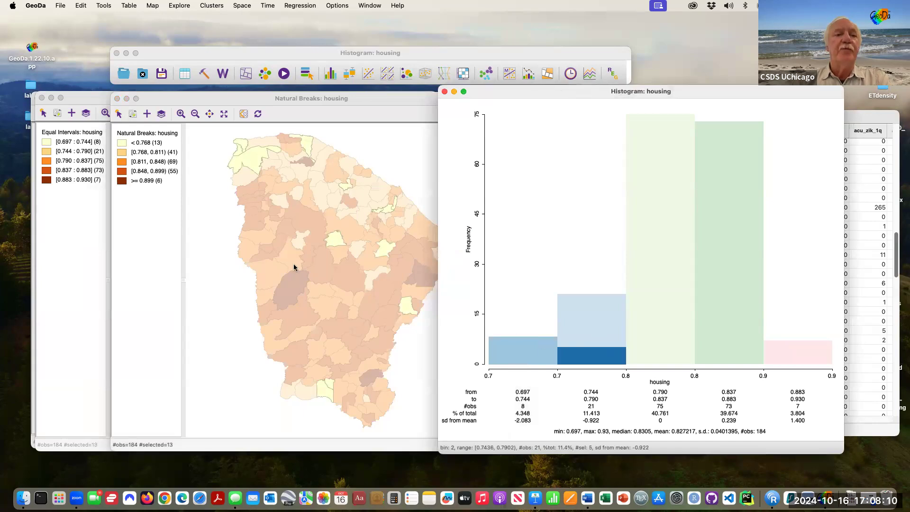
{"action": "left_click", "coordinate": [124, 162]}
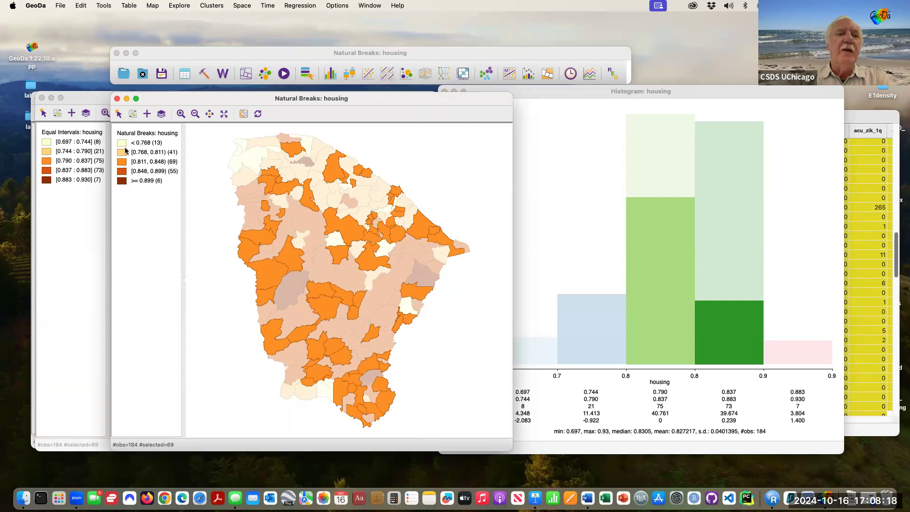
{"action": "left_click", "coordinate": [209, 152]}
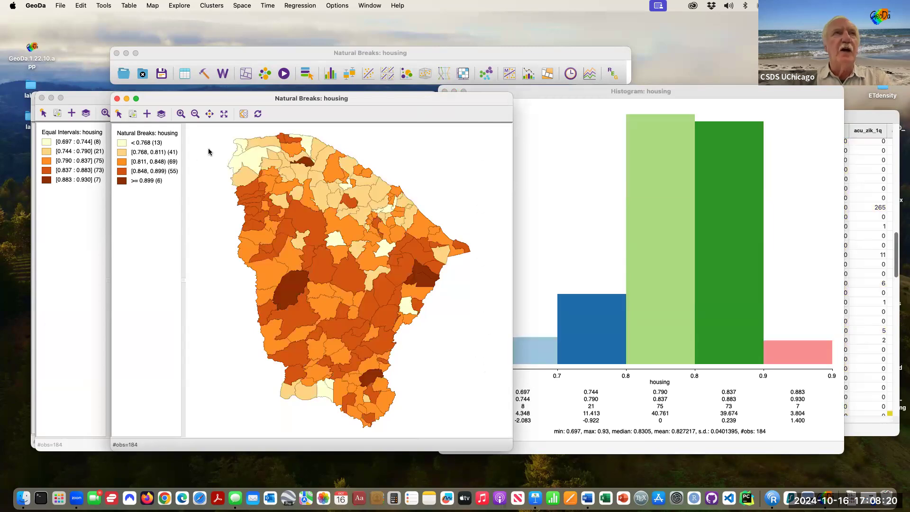